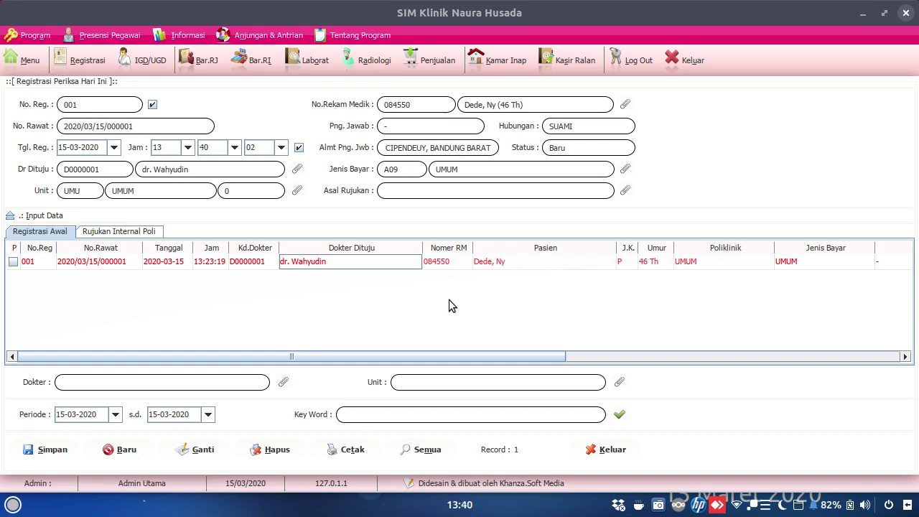
Log out from the current session and log back in with the admin ID and password
left_click(612, 456)
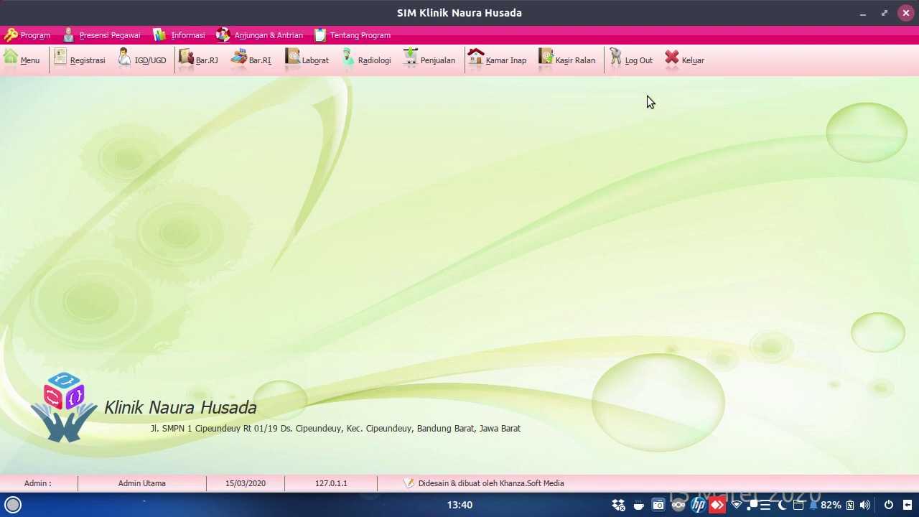
left_click(636, 62)
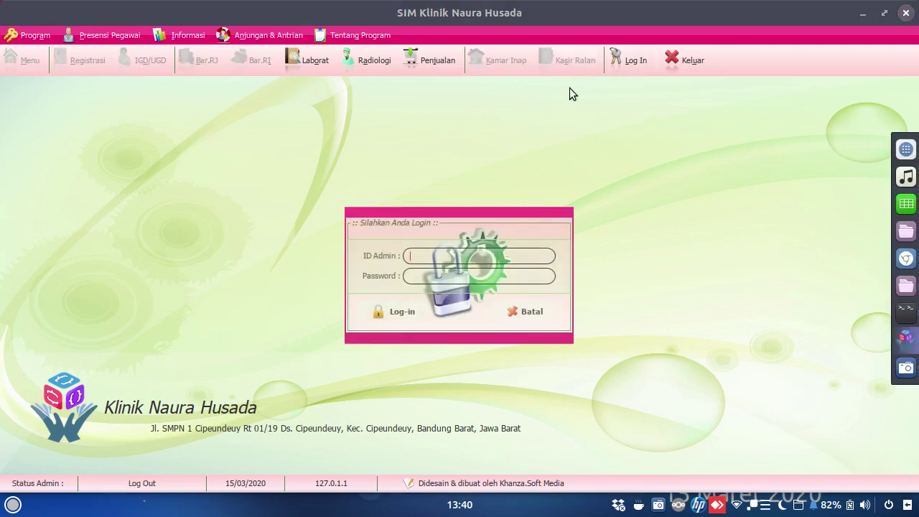
type("•")
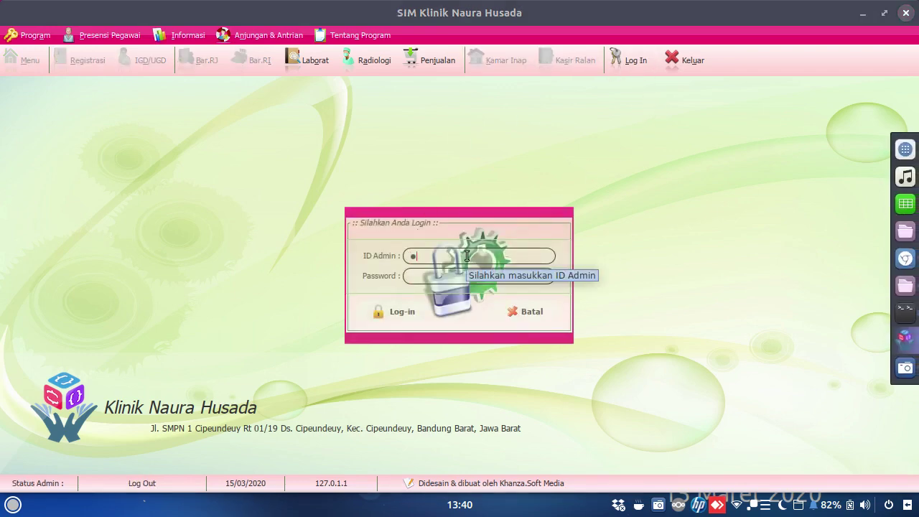
type("••")
key("Tab")
type("••••••")
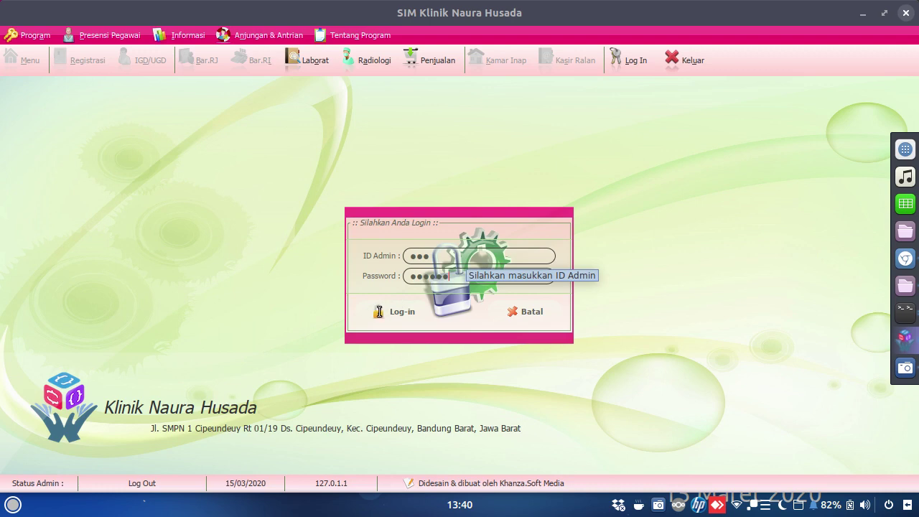
left_click(379, 312)
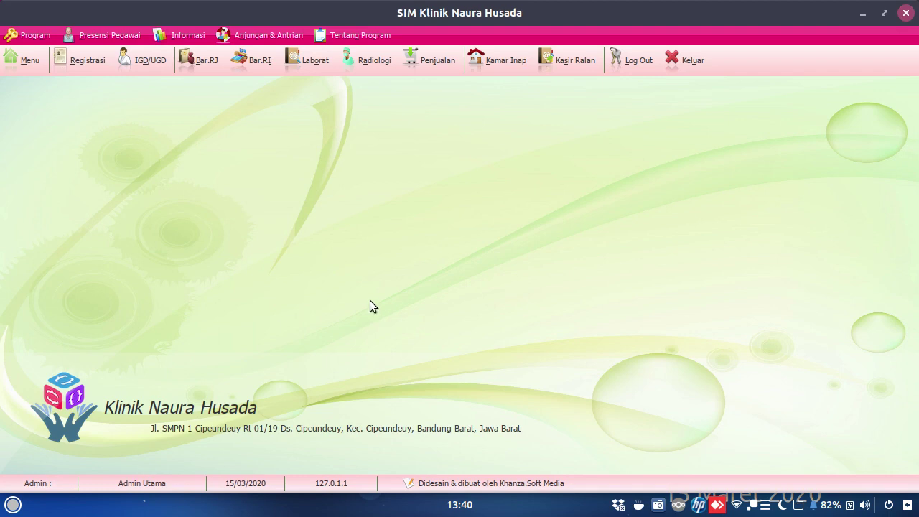
Search the main menu for "stok opname" and open Stok Opname Obat & BHP
left_click(24, 60)
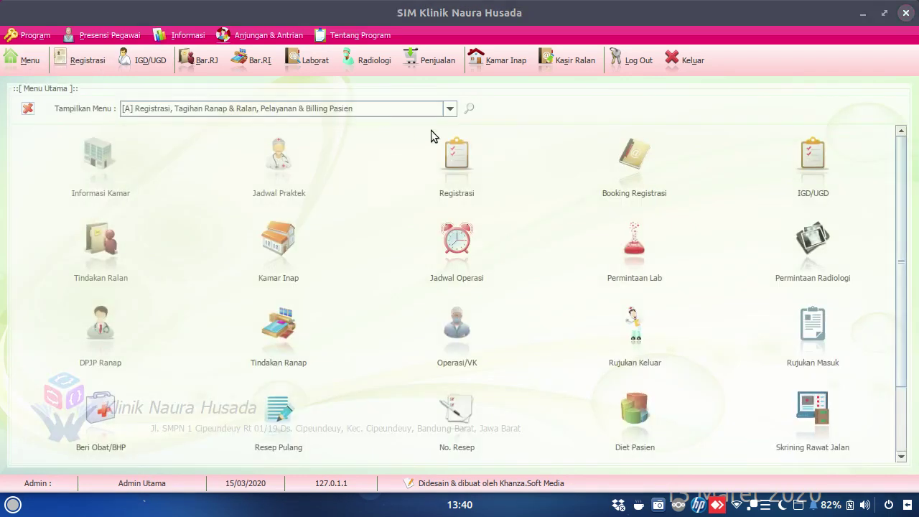
left_click(471, 110)
type("s")
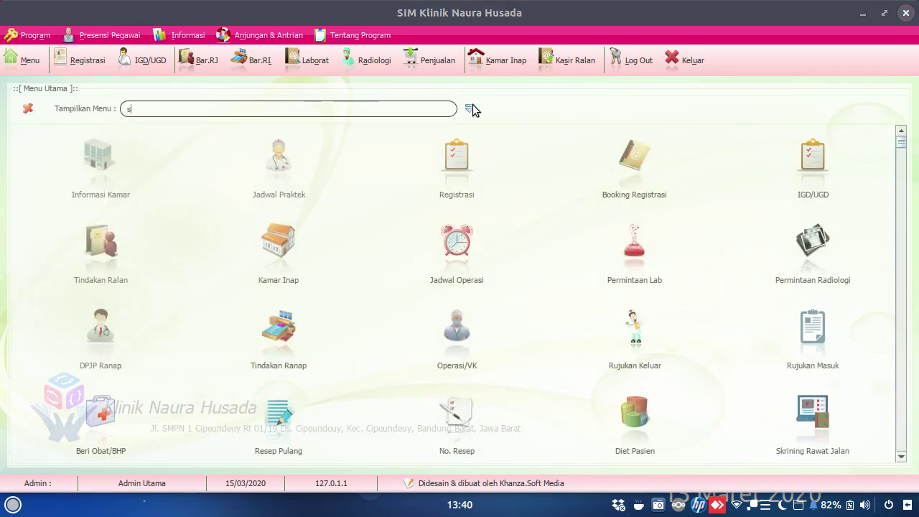
type("tok opname")
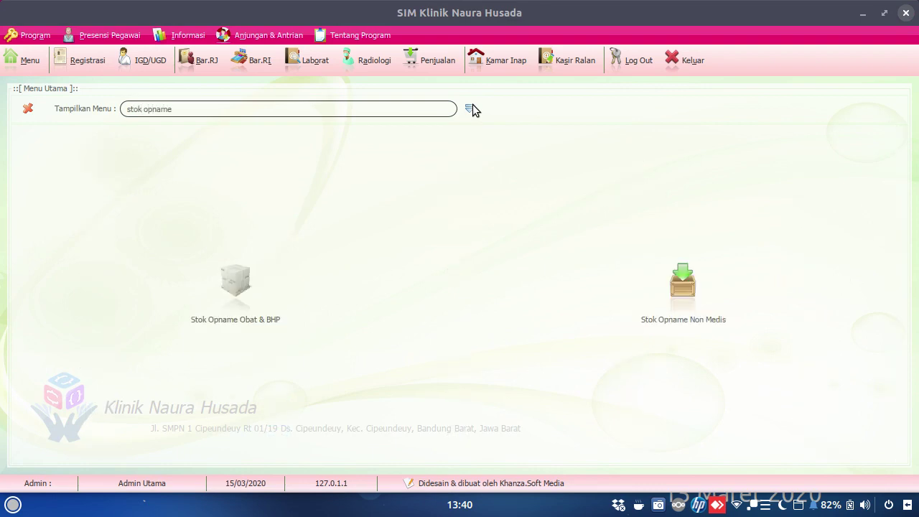
left_click(240, 302)
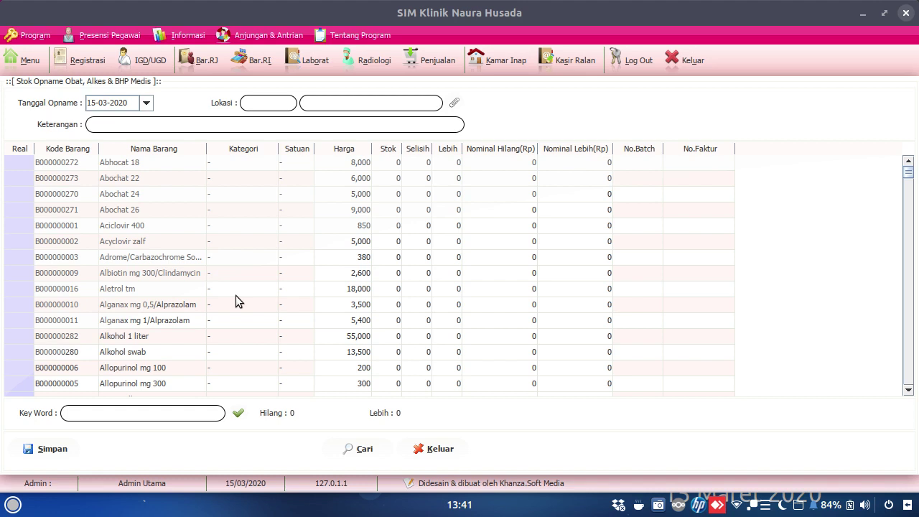
Try to enter a real stock count of 100 for Abhocat 18 without a location chosen
left_click(19, 162)
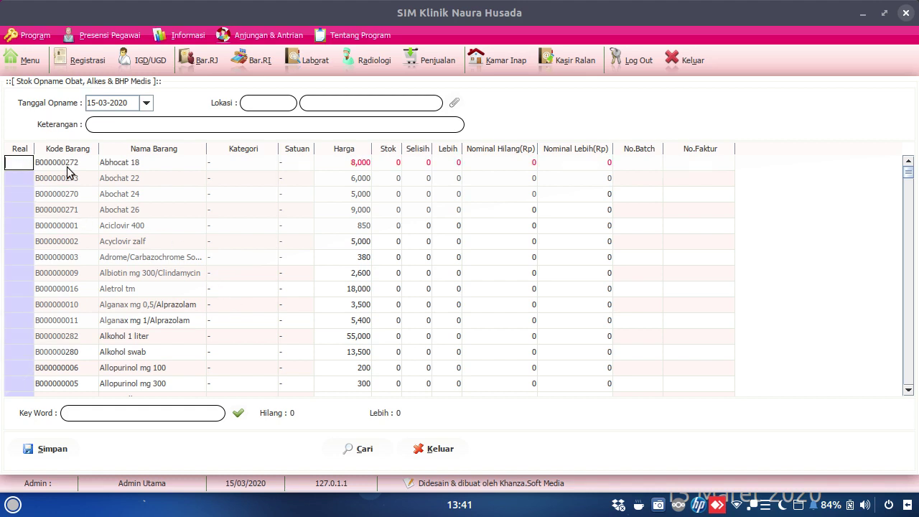
type("100")
key("Tab")
key("Tab")
key("Tab")
key("Tab")
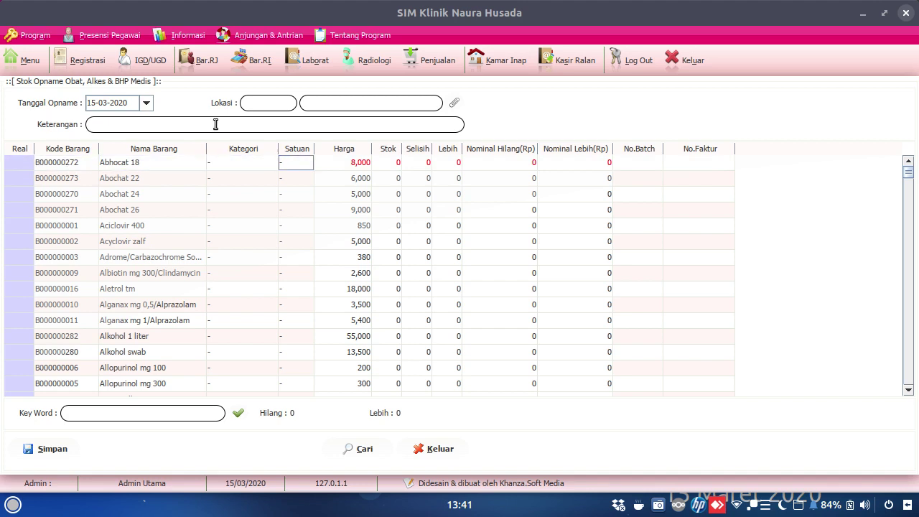
Set the stock opname location to APT (Apotek) and the description to "stok opname Nn x jam 13.42"
left_click(455, 104)
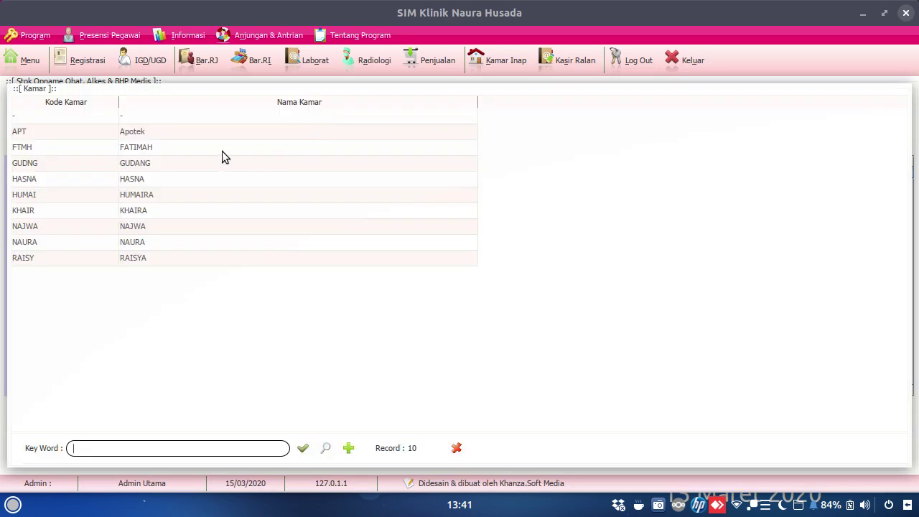
double_click(90, 131)
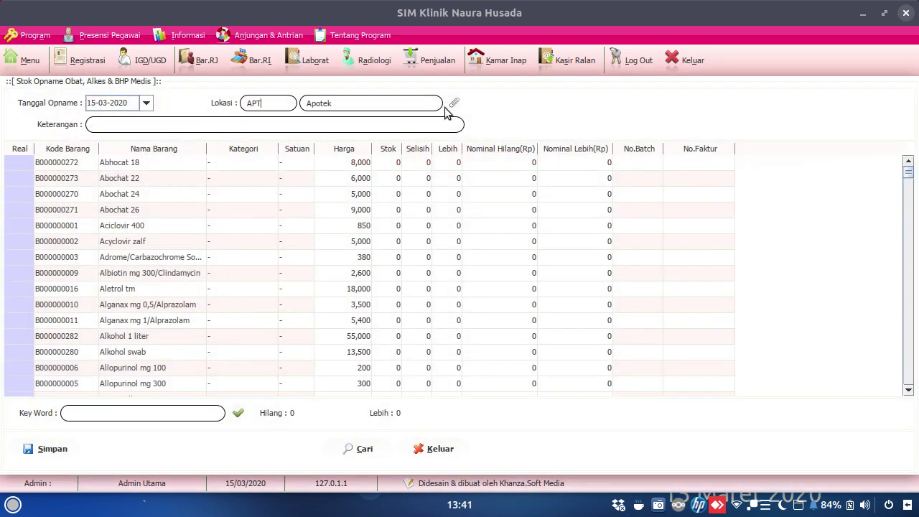
left_click(453, 105)
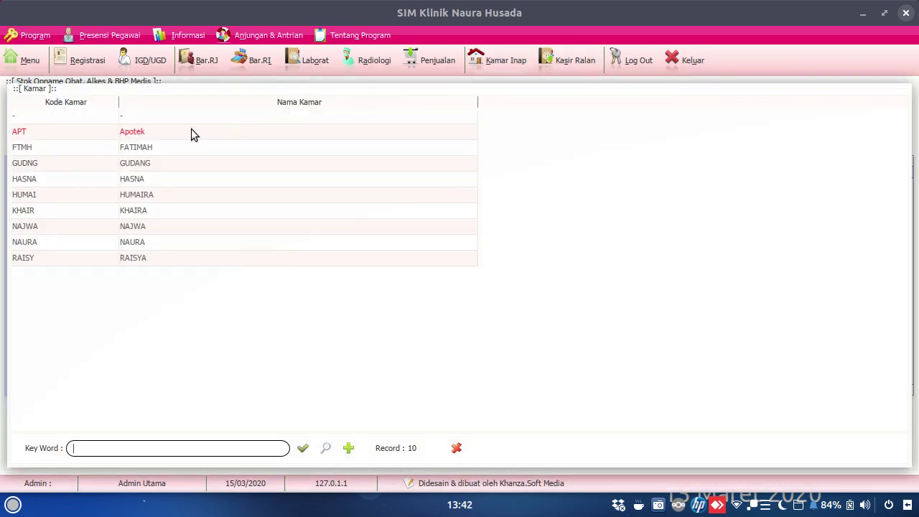
double_click(150, 132)
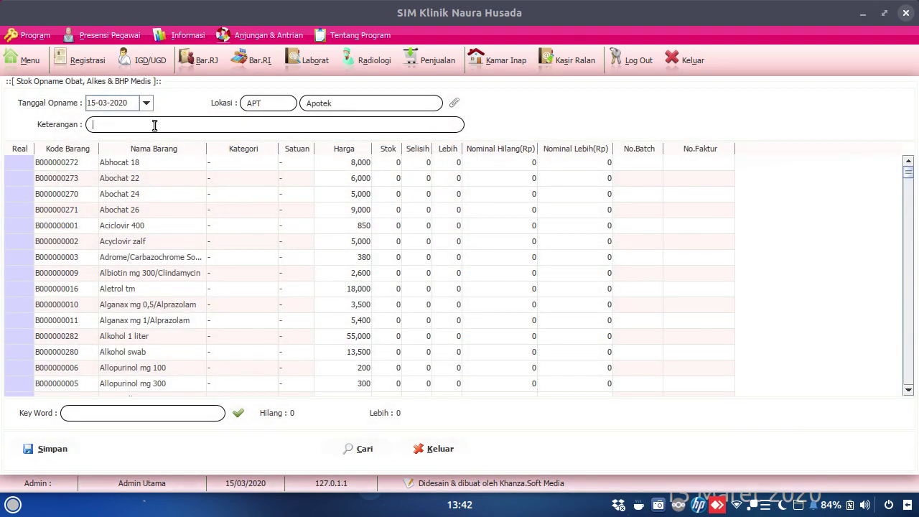
type("stok opname Nn x jam 13.42")
Enter a real stock count of 100 for Abhocat 18
left_click(18, 165)
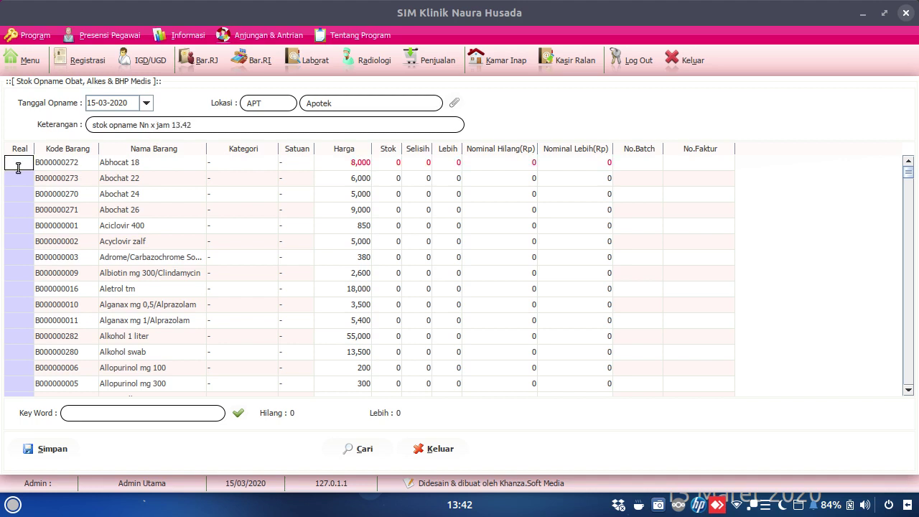
type("100")
key("Return")
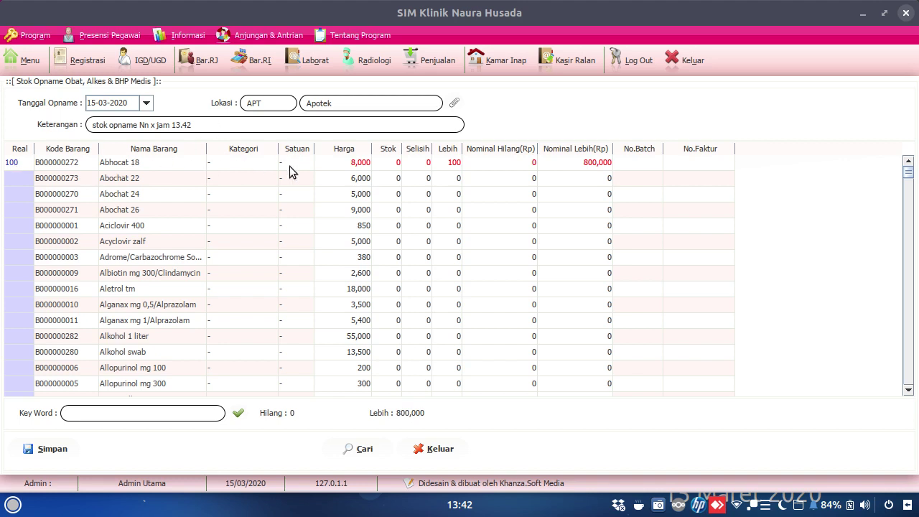
Examine the price, stock, difference, surplus and nominal value columns in the Abhocat 18 row
left_click(370, 163)
key("Home")
left_click(528, 166)
left_click(548, 166)
key("Left")
key("Left")
key("Left")
key("Left")
key("Left")
key("Left")
key("Left")
key("Left")
key("Right")
Enter a real stock count of 100 for Abochat 22
left_click(21, 182)
left_click(20, 200)
double_click(21, 181)
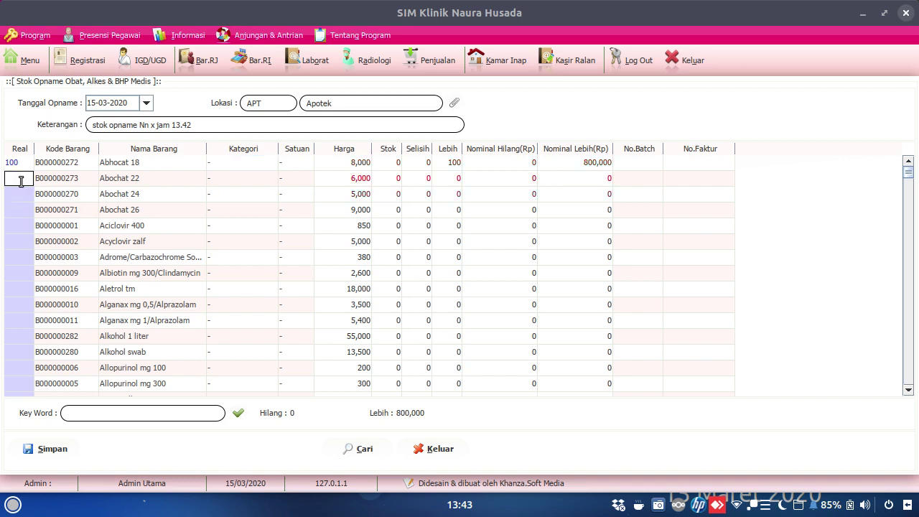
type("100")
key("Return")
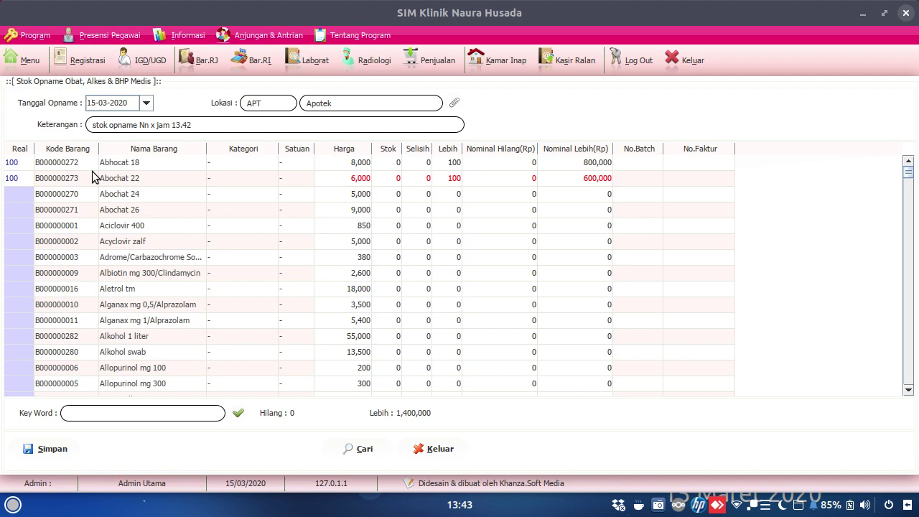
Examine the Abochat 22 row from the system stock back to its real count
left_click(387, 178)
key("Left")
key("Left")
key("Left")
key("Left")
key("Left")
left_click(14, 178)
key("F2")
Enter a real stock count of 100 for Allopurinol mg 100
left_click(19, 368)
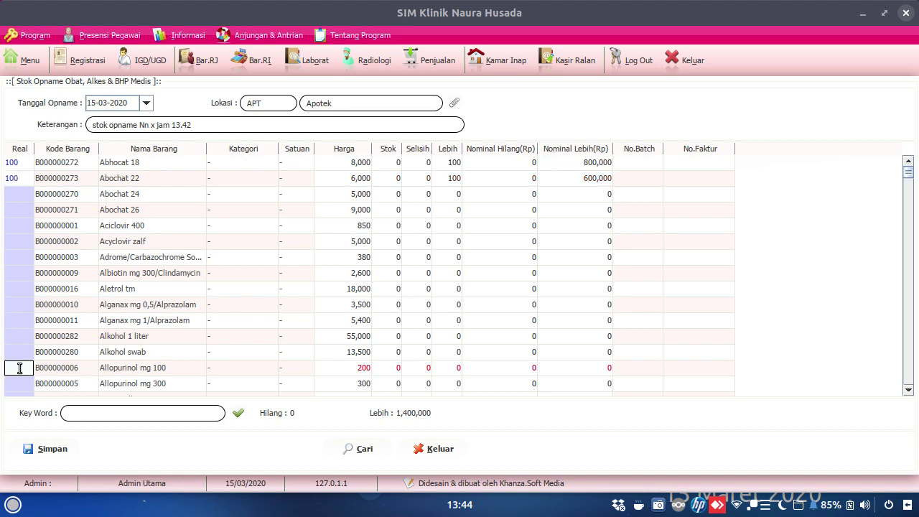
type("100")
key("Return")
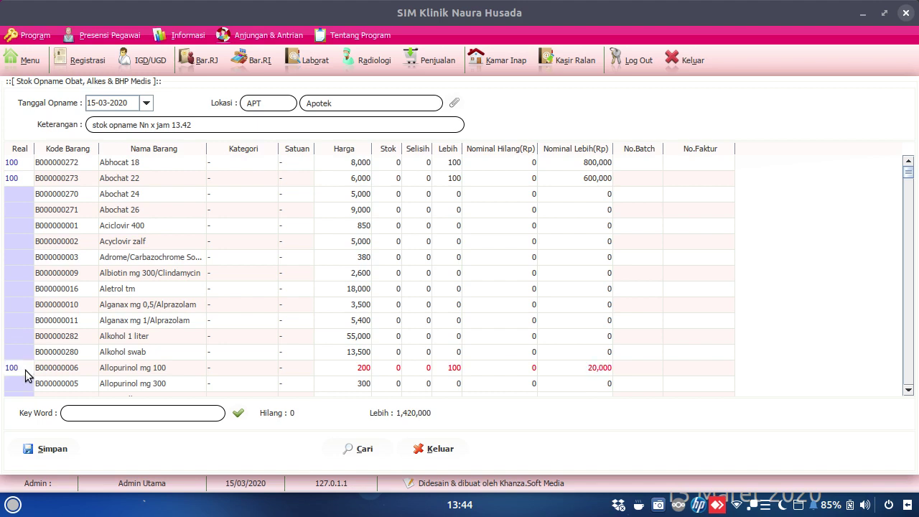
Review the item list with its entered counts and the available options for clearing quantities and filtering items by opname status
left_click(53, 447)
key("Right")
key("Right")
scroll(171, 327, "down", 4)
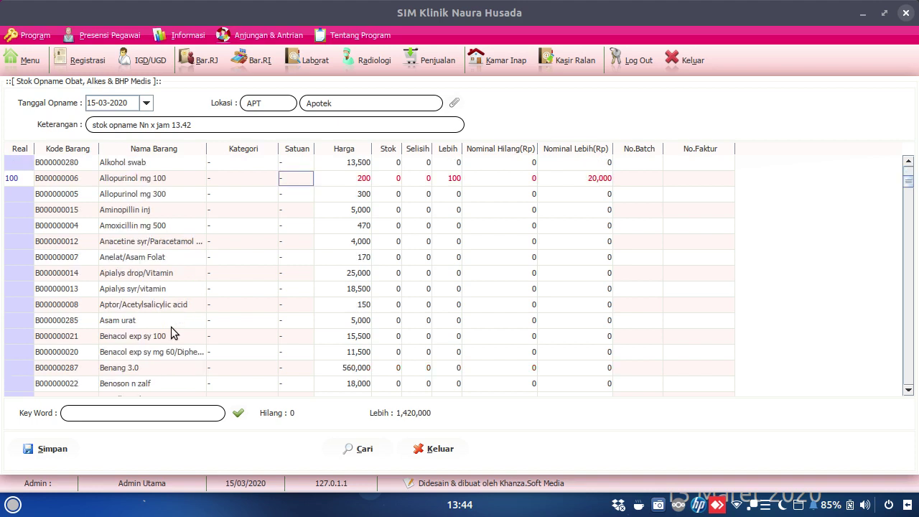
right_click(171, 331)
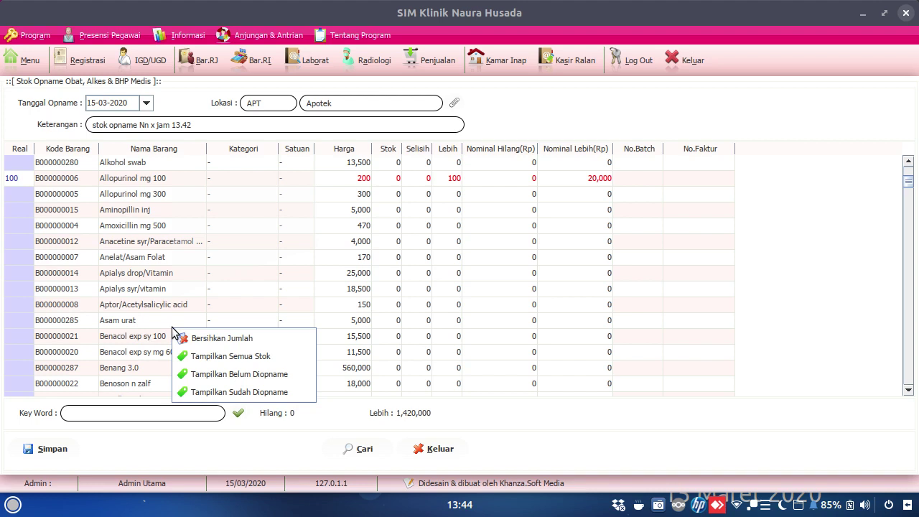
key("Escape")
scroll(171, 328, "up", 1)
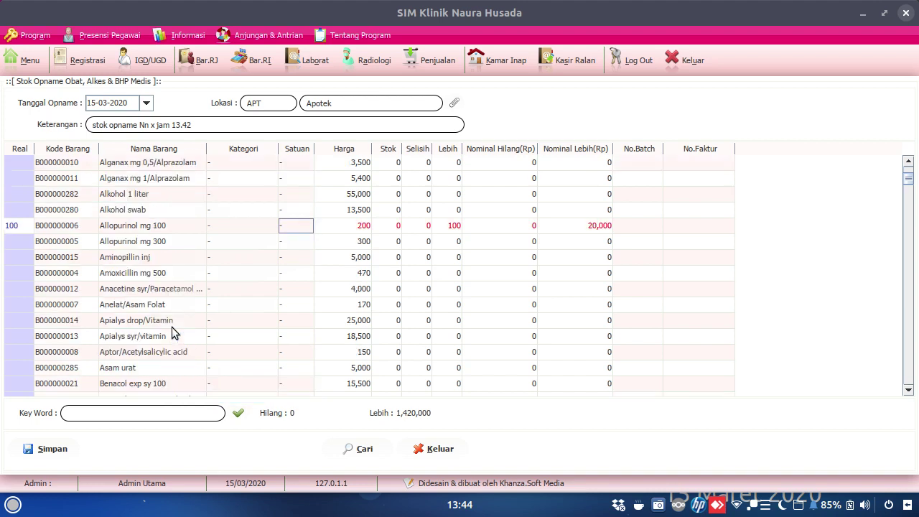
scroll(172, 332, "up", 2)
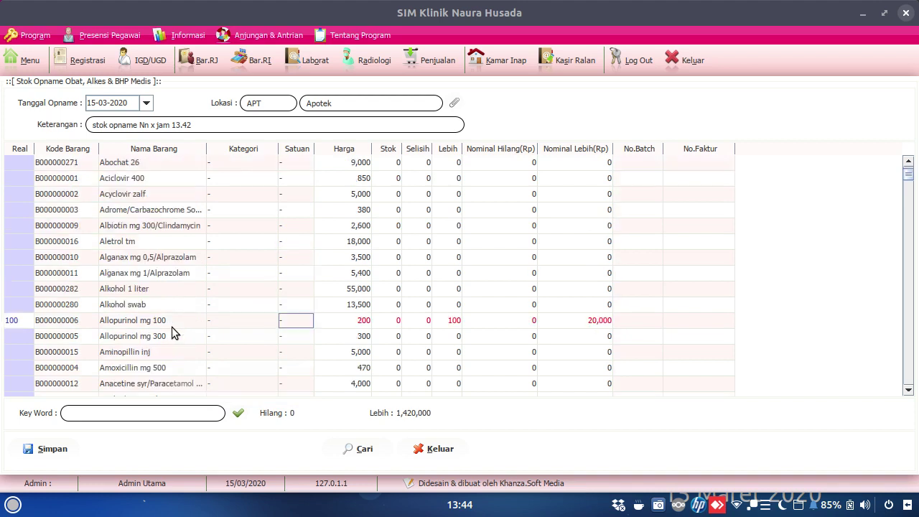
scroll(172, 333, "up", 1)
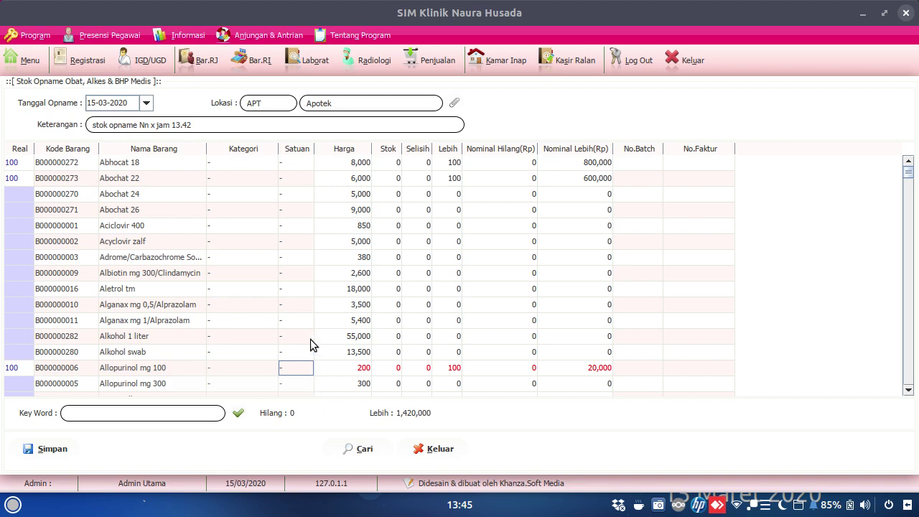
Save the stock opname entries for the Apotek location and close the form
left_click(56, 453)
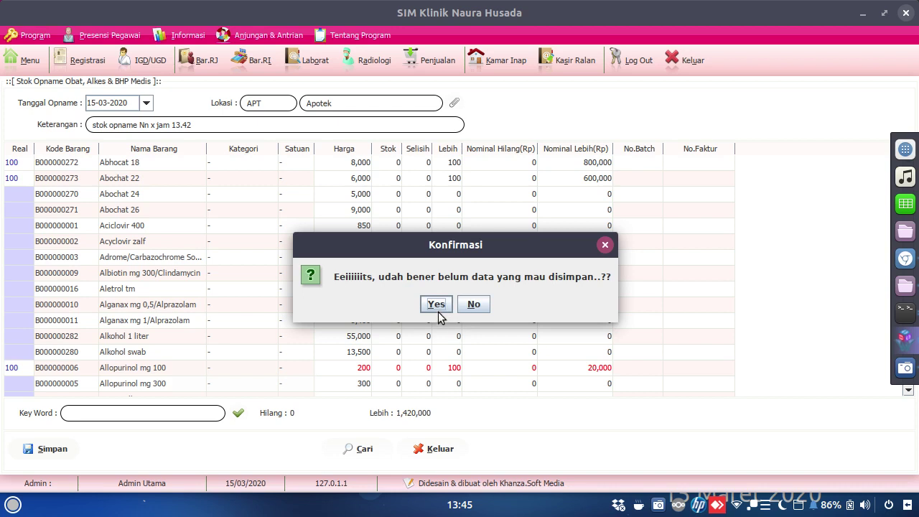
left_click(436, 306)
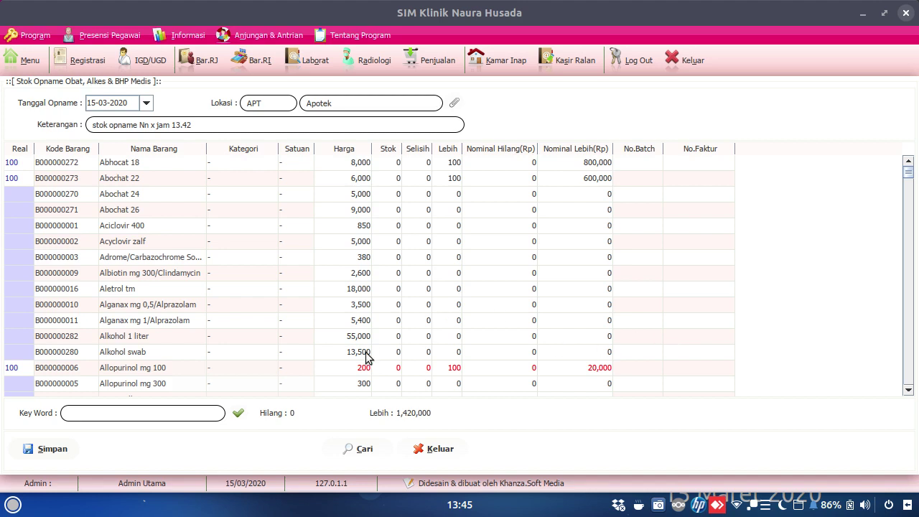
left_click(43, 451)
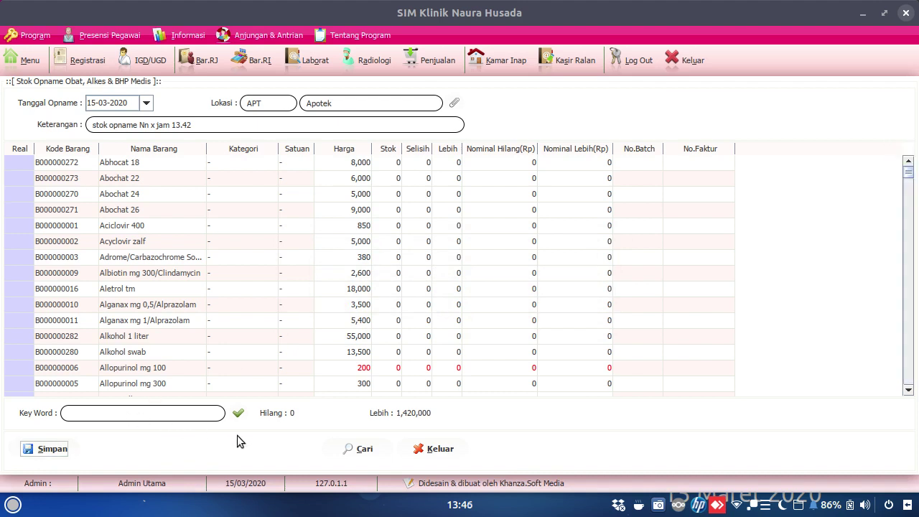
left_click(439, 452)
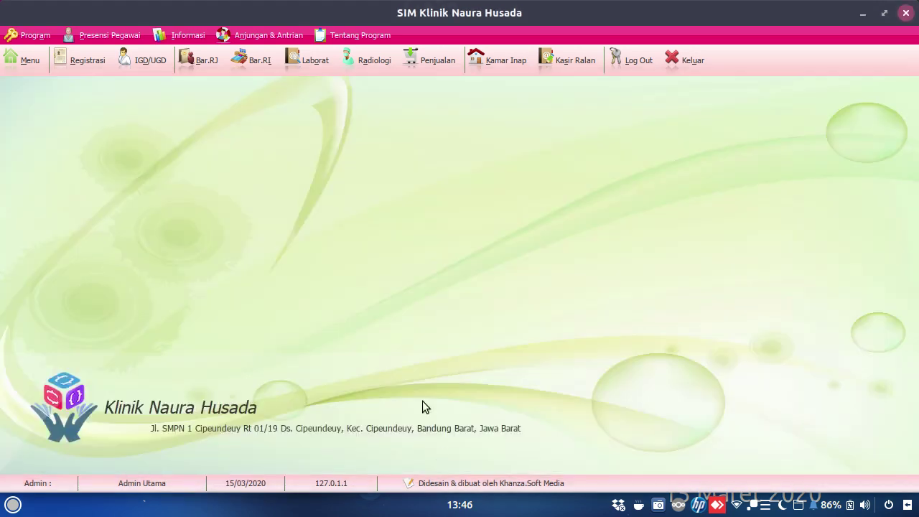
Show the main menu modules for the category [D] Transaksi Inventory Obat, BHP Medis, Alat Kesehatan Pasien
left_click(14, 66)
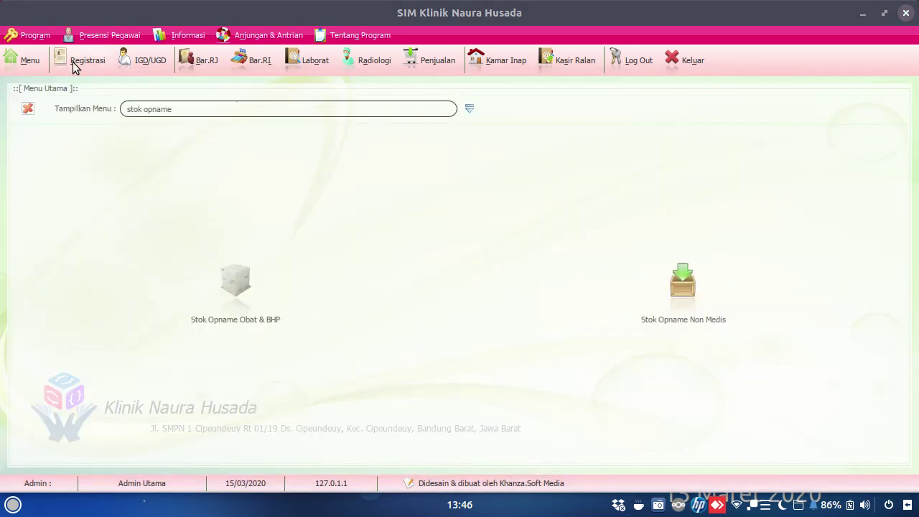
left_click(189, 107)
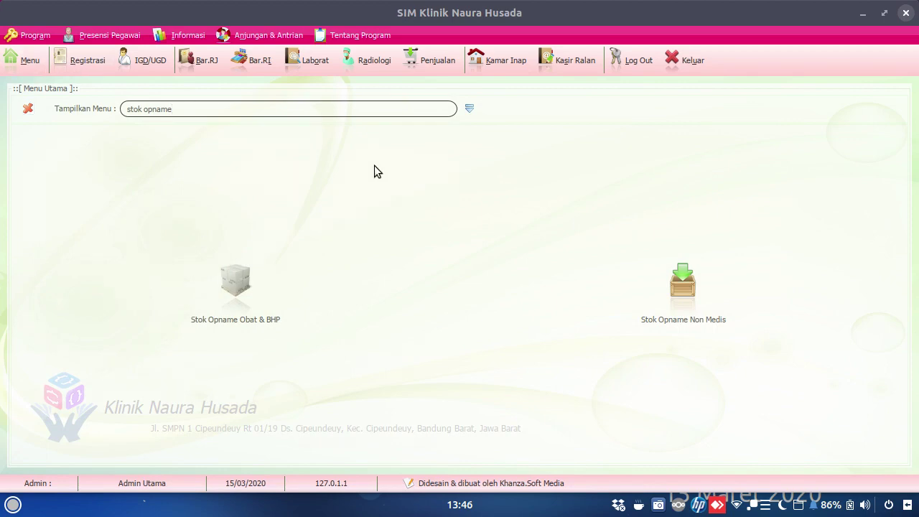
left_click(469, 108)
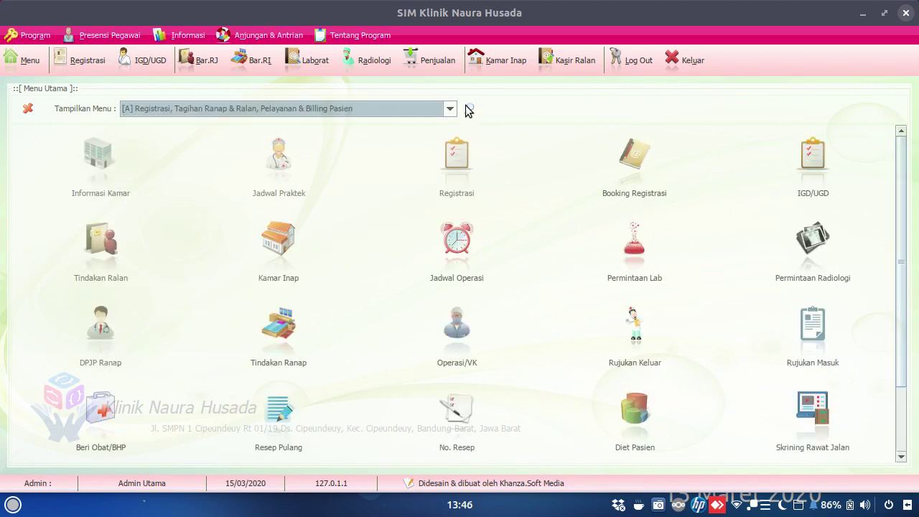
left_click(35, 63)
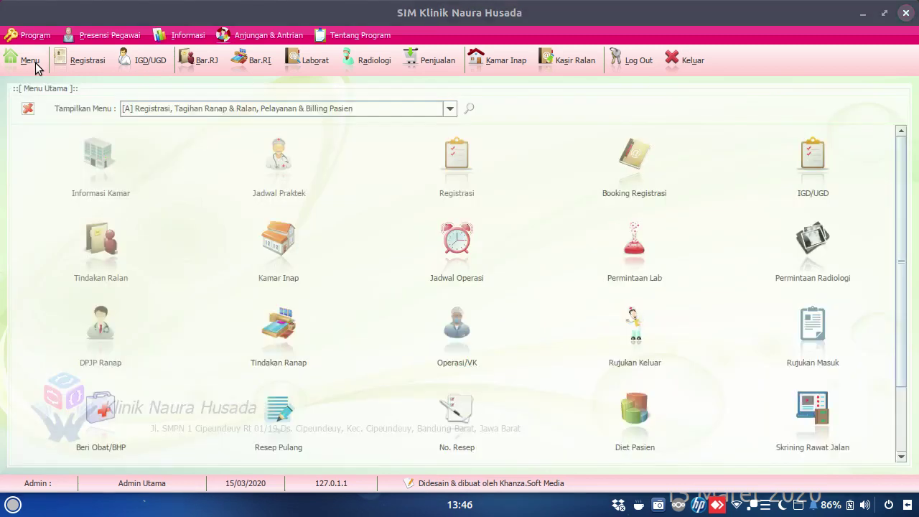
left_click(448, 110)
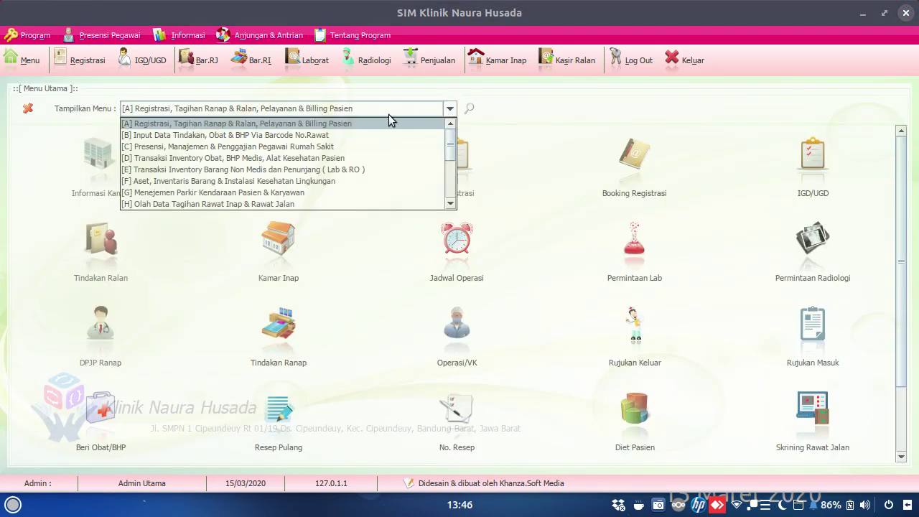
left_click(342, 157)
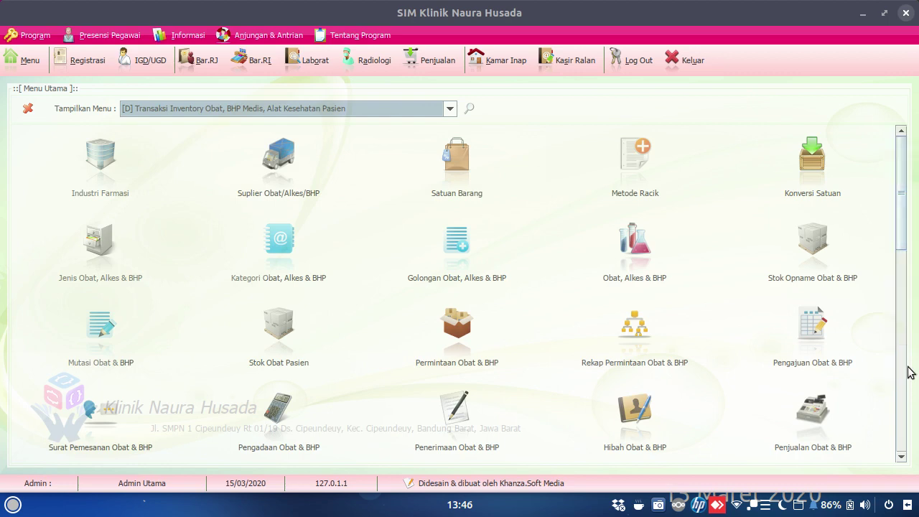
left_click(913, 367)
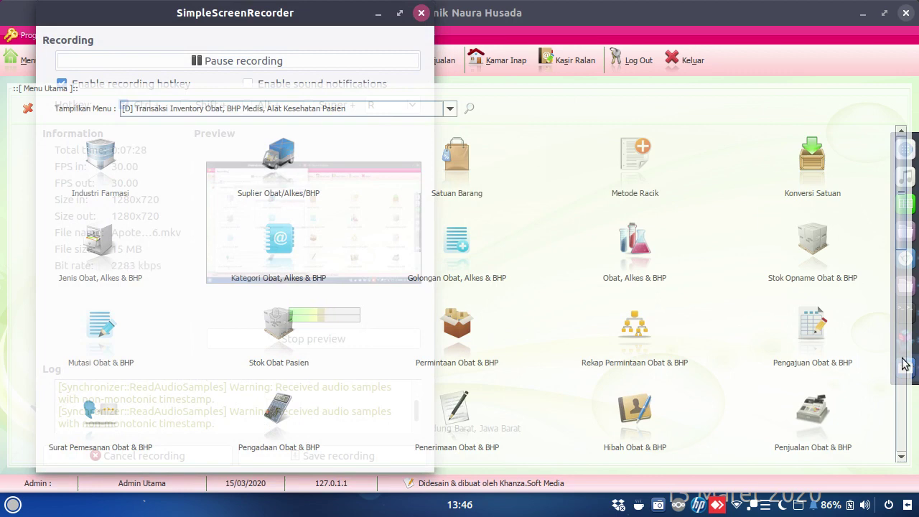
left_click(379, 13)
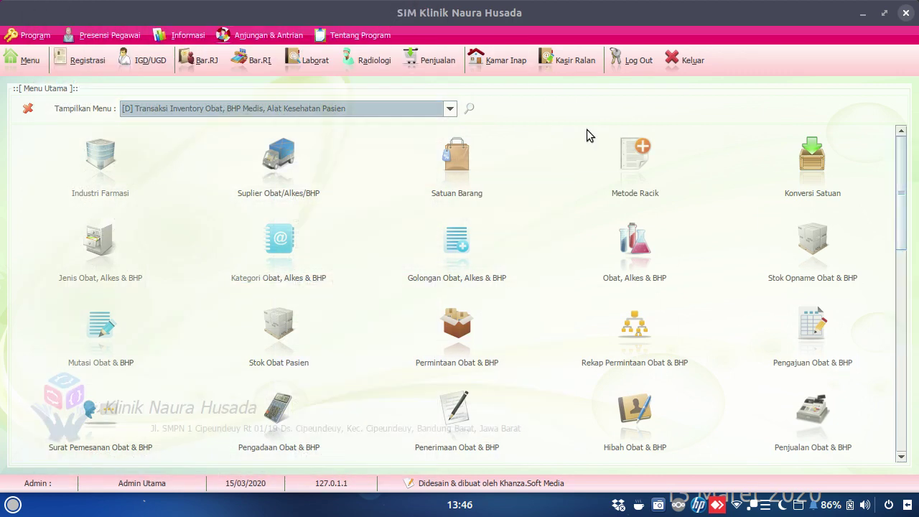
left_click(646, 235)
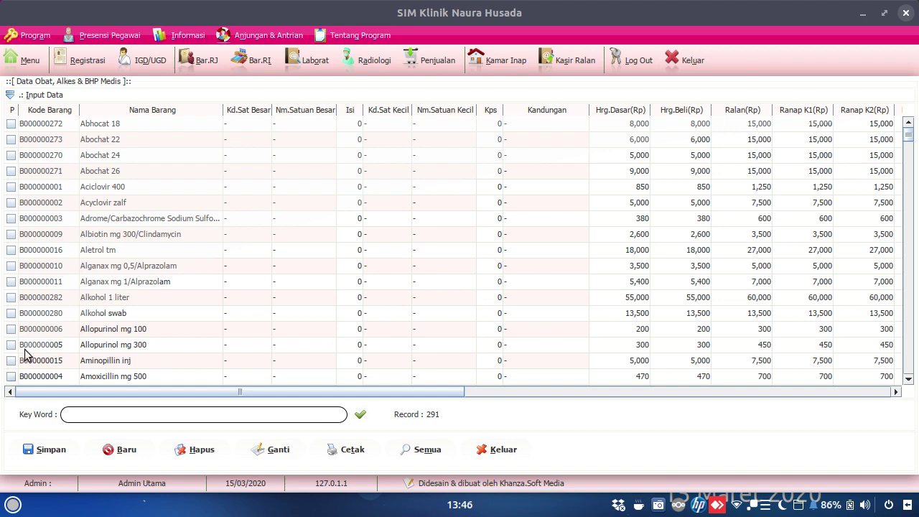
left_click(503, 450)
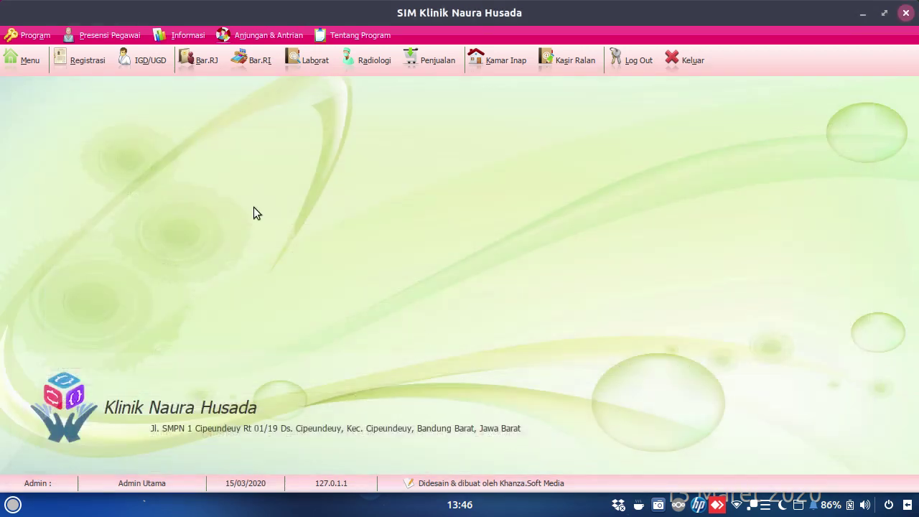
left_click(15, 65)
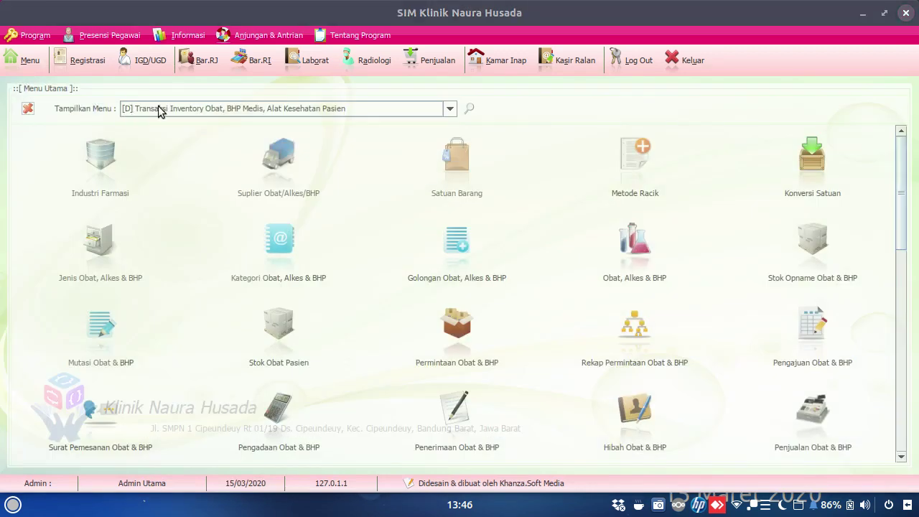
Open the Obat, Alkes & BHP data with its entry form expanded and load the Abhocat 18 record
left_click(646, 248)
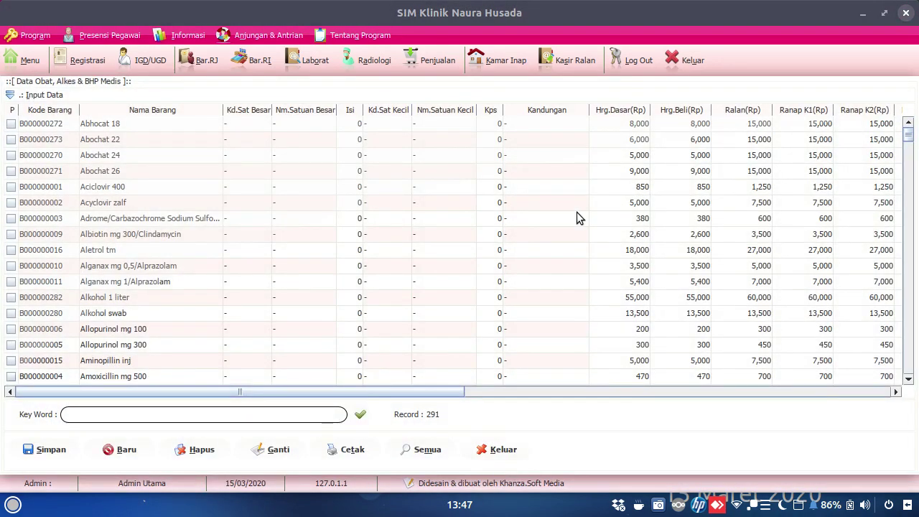
left_click(9, 95)
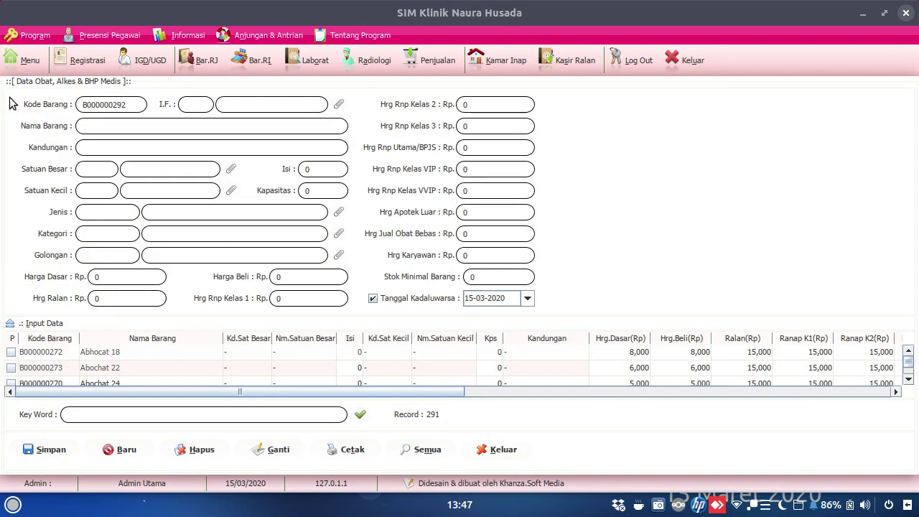
left_click(138, 452)
left_click(156, 352)
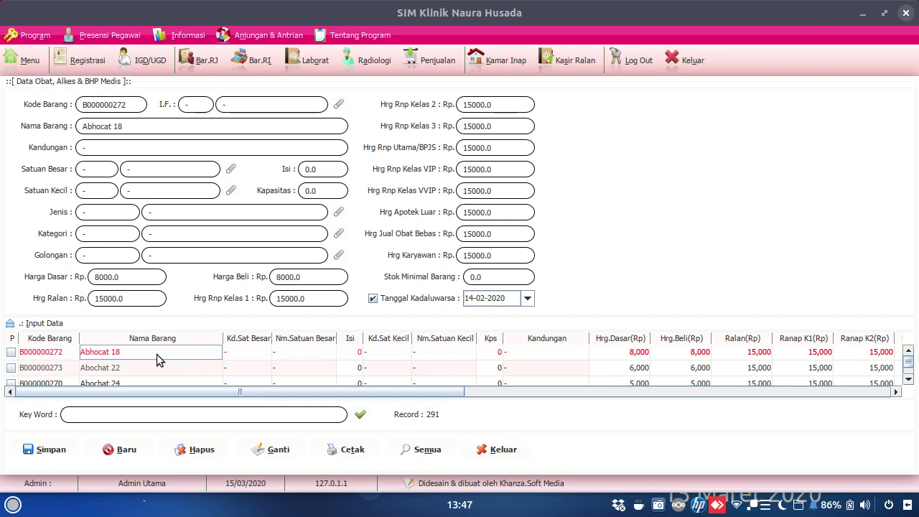
Search the medicine data for "dap" and load the Dapyrin tab/Paracetamol record into the form
left_click(144, 152)
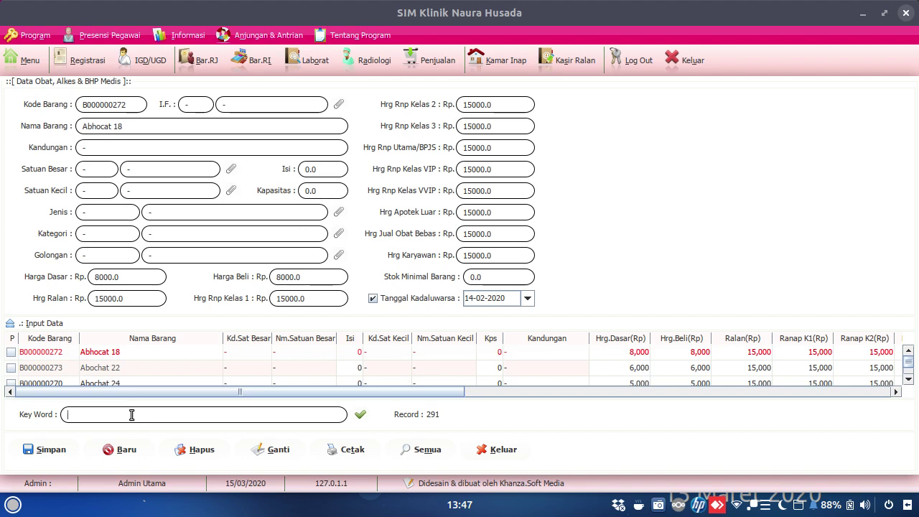
type("dap")
key("Return")
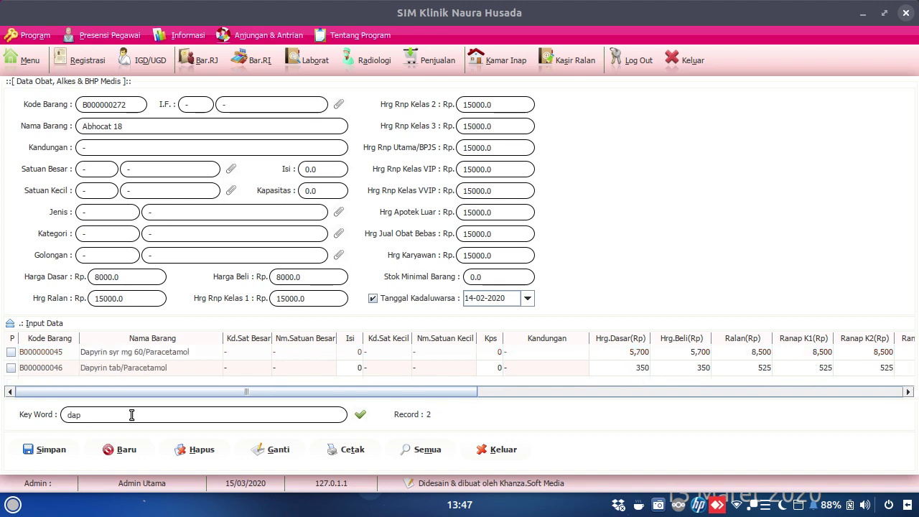
left_click(138, 368)
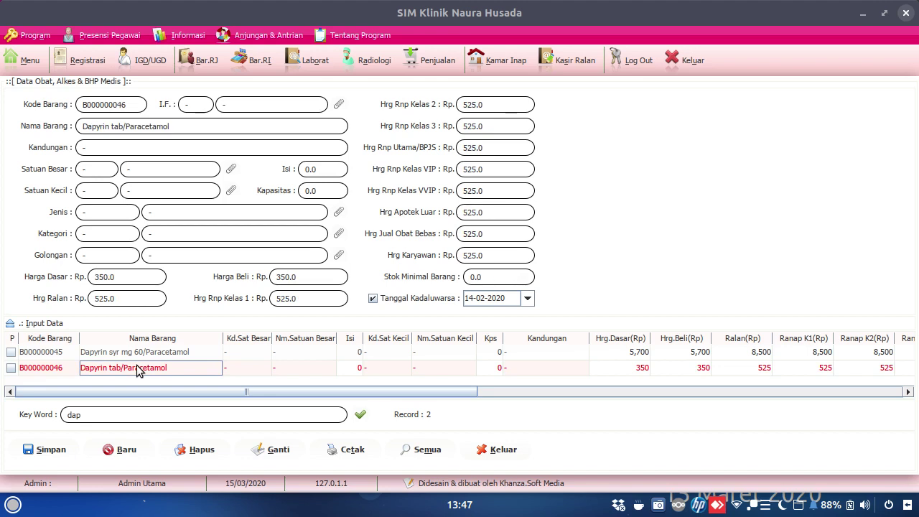
Shorten the item name to "Dapyrin tab" and enter Paracetamol as its content (Kandungan)
left_click(205, 127)
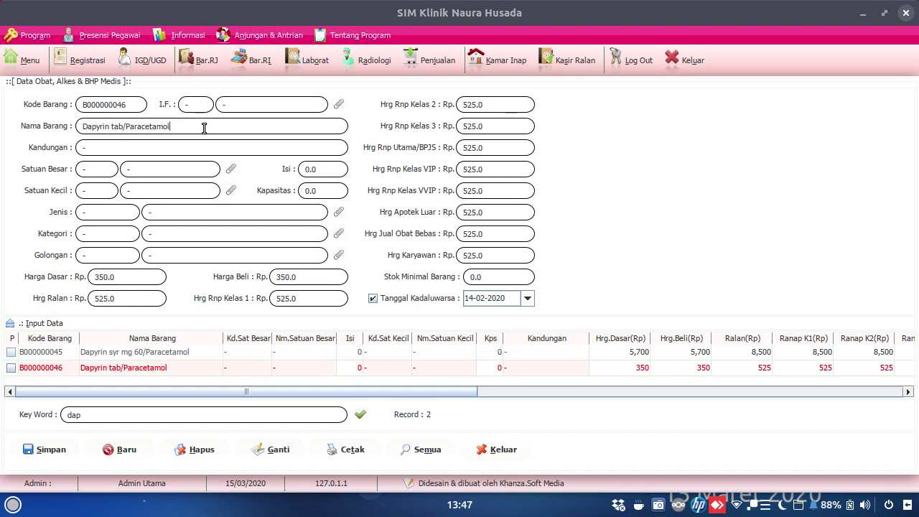
key("BackSpace")
key("BackSpace")
key("BackSpace")
key("BackSpace")
key("BackSpace")
key("BackSpace")
key("BackSpace")
key("BackSpace")
key("BackSpace")
key("BackSpace")
key("BackSpace")
left_click(191, 148)
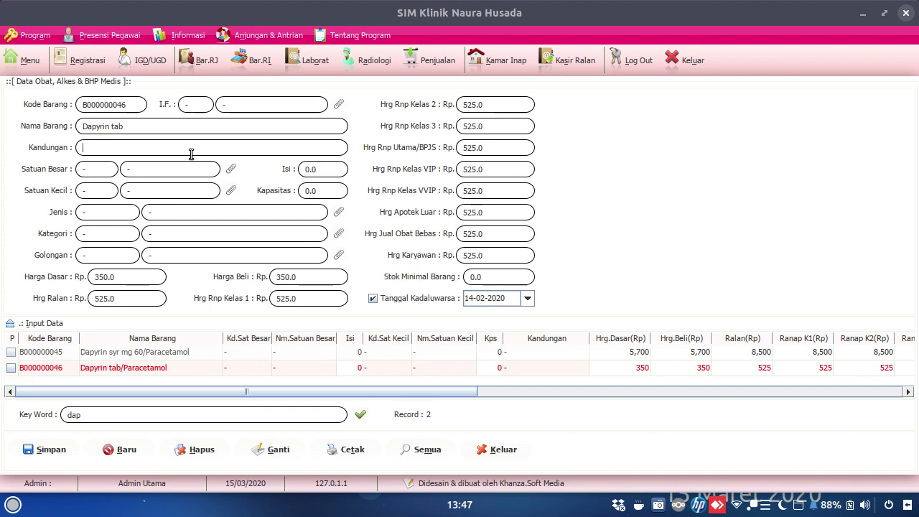
type("Paracetamol")
From the item's pharmaceutical industry lookup, add and save a new company PT. Kalbe with "-" as address and city
left_click(337, 104)
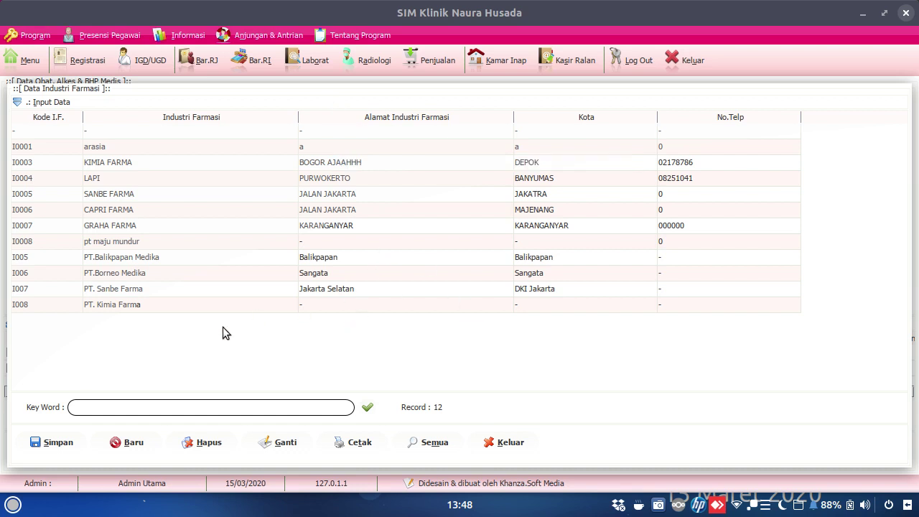
left_click(126, 443)
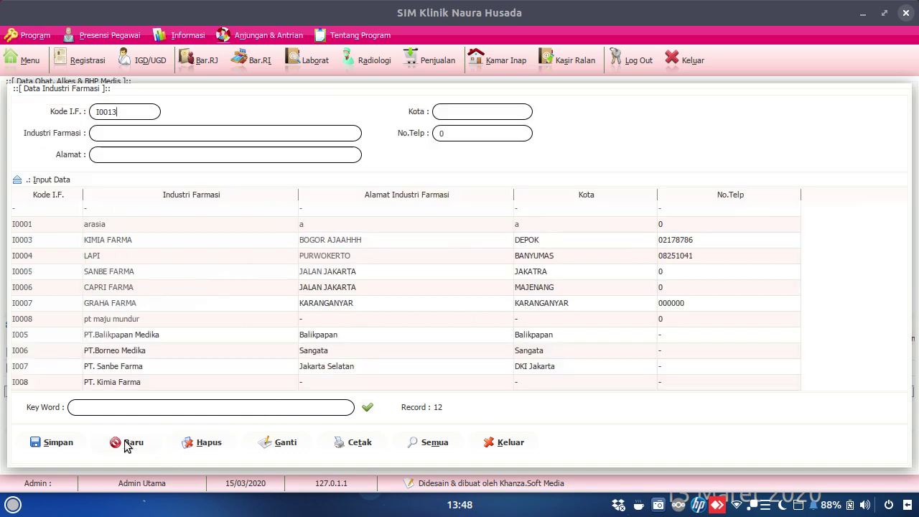
left_click(112, 132)
type("PT")
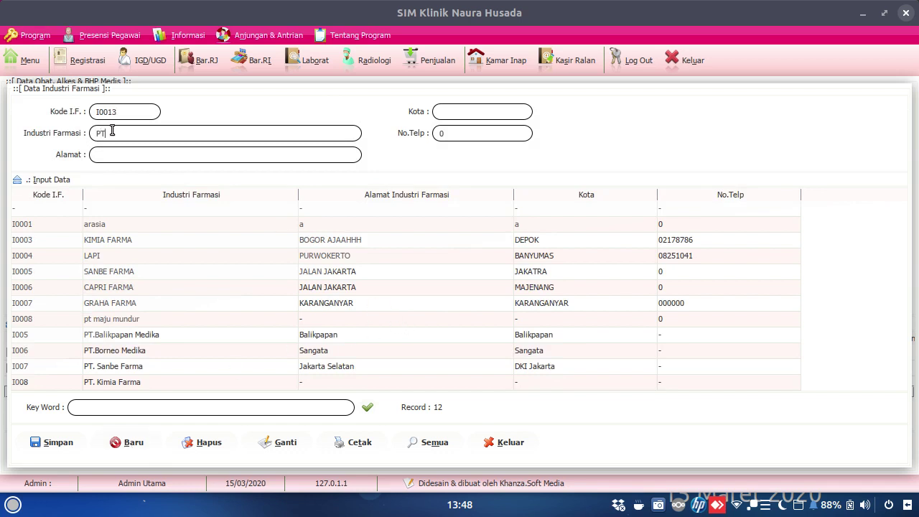
type(". Ba")
type("lbe")
left_click(133, 152)
type("-")
left_click(467, 115)
type("-")
left_click(50, 444)
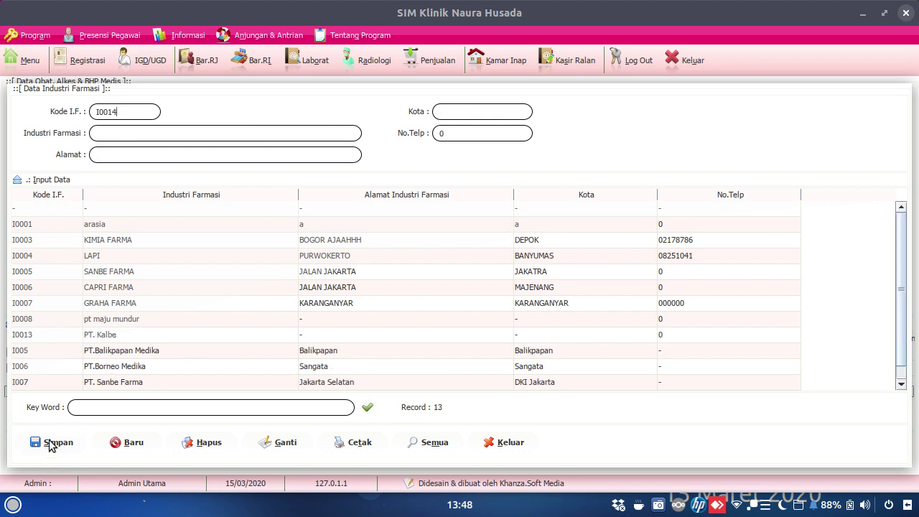
Search the pharmaceutical industries for "kalbe" and assign PT. Kalbe to the Dapyrin tab record
left_click(132, 407)
type("kalbe")
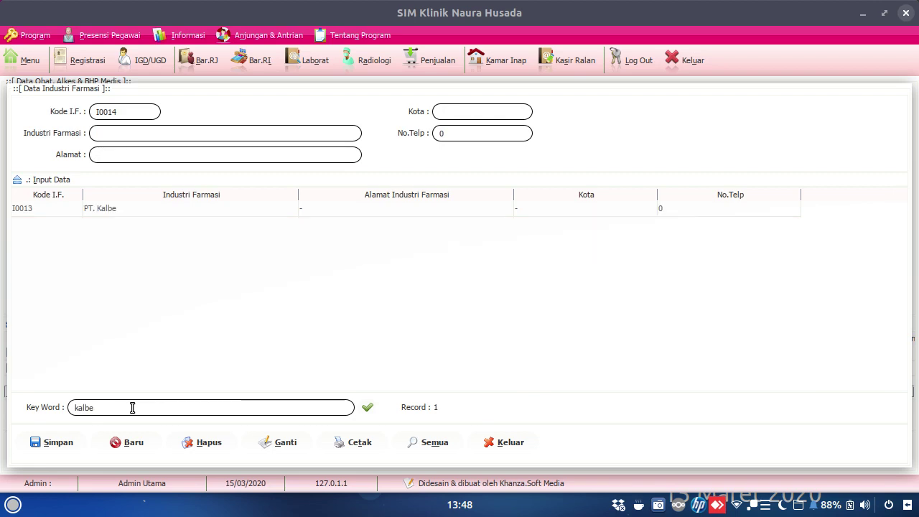
double_click(165, 212)
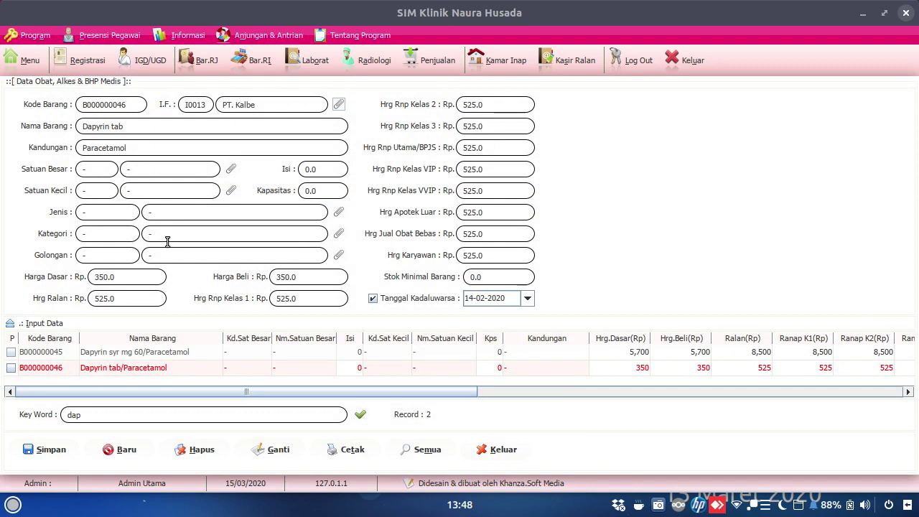
Search the large unit (Satuan Besar) options for "box" and compare the BOX (100) and Box/Dus/Kotak entries
left_click(231, 169)
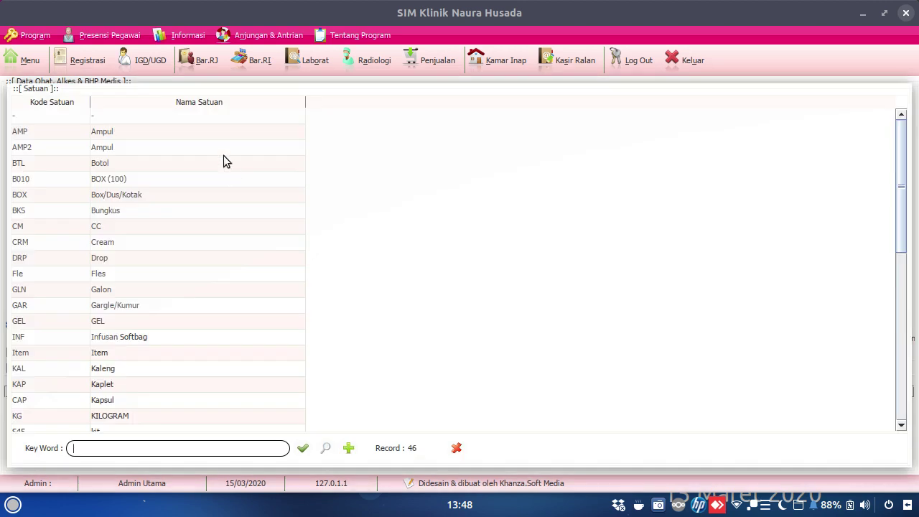
left_click(58, 176)
left_click(178, 448)
type("box")
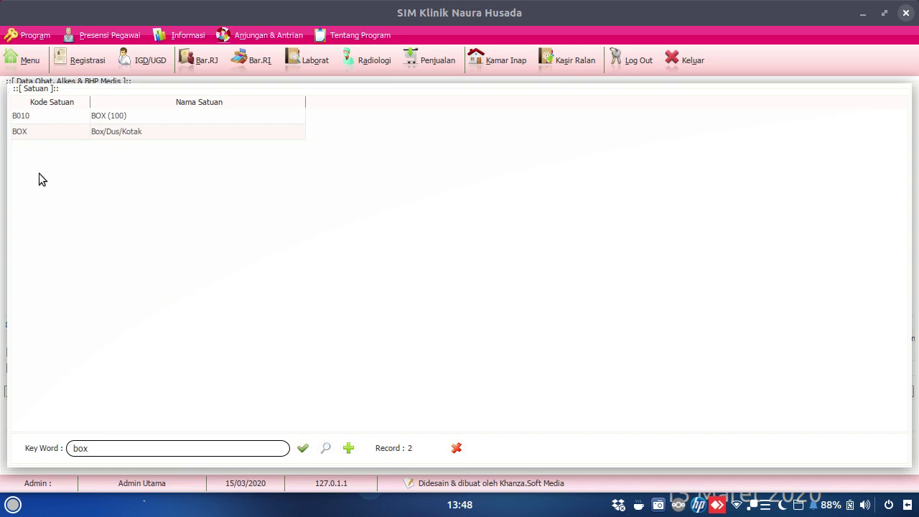
left_click(58, 116)
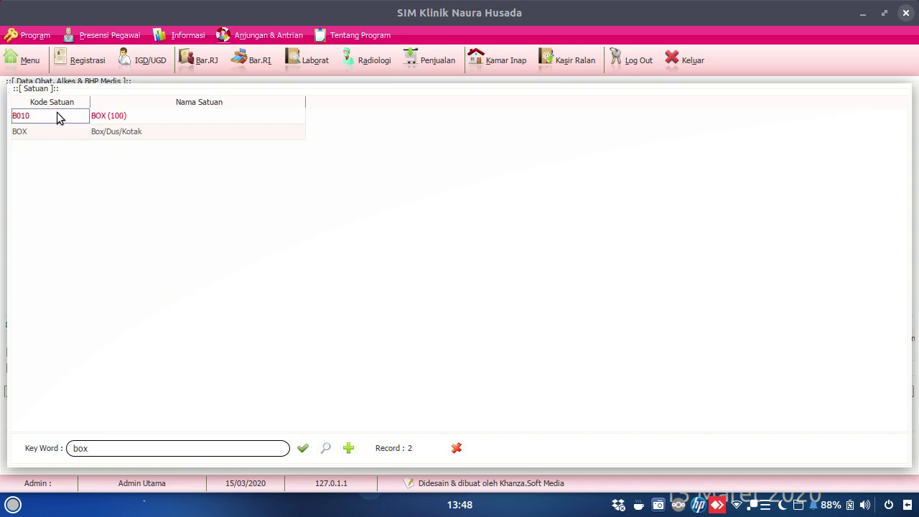
left_click(60, 134)
left_click(62, 122)
Open the unit master data, find the "box" units and delete BOX (100) with code B010
left_click(348, 448)
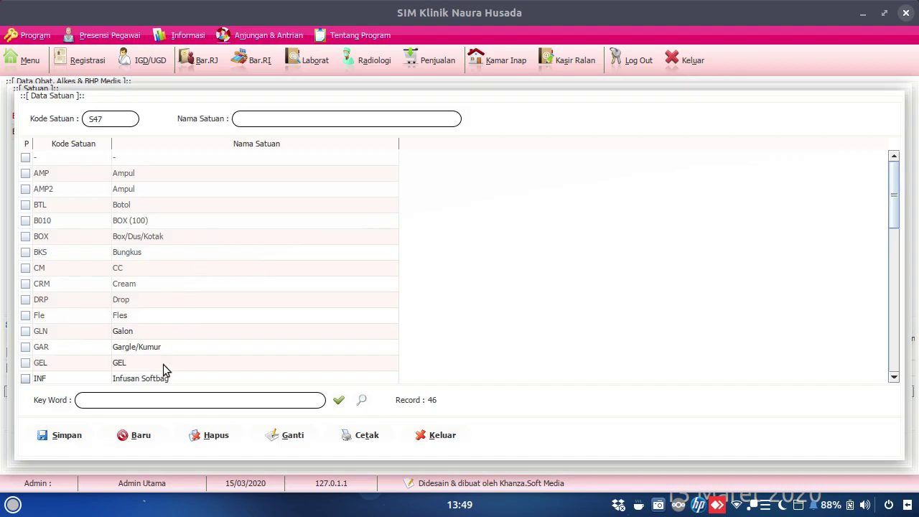
left_click(164, 399)
type("box")
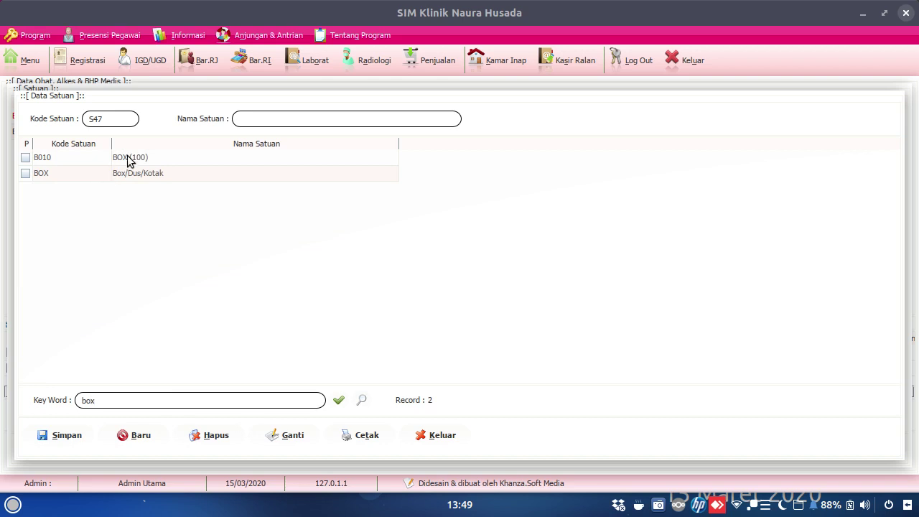
left_click(128, 160)
left_click(26, 157)
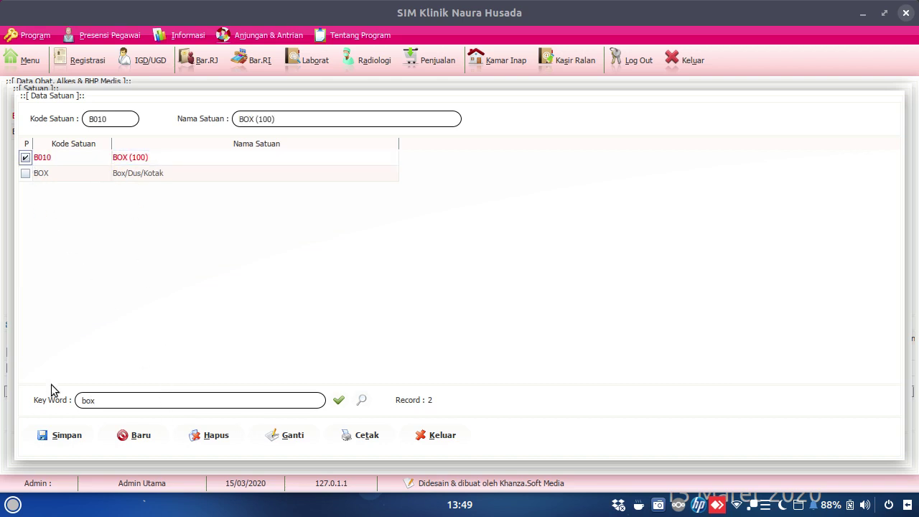
left_click(194, 435)
Rename the Box/Dus/Kotak unit as Box, save the change and close the unit master data
left_click(151, 162)
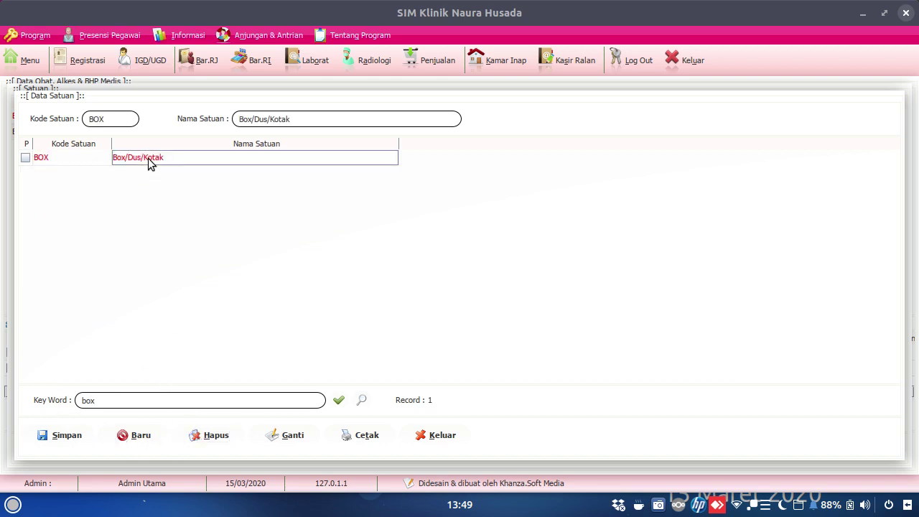
left_click(254, 119)
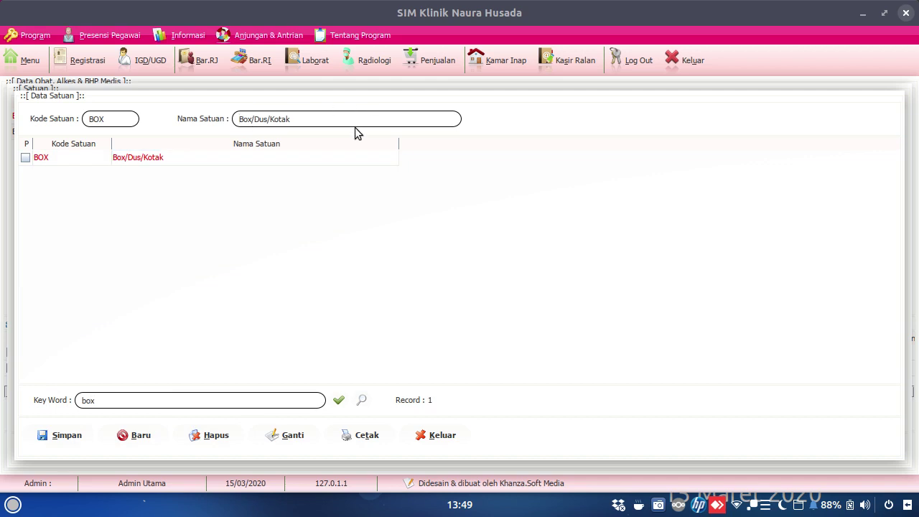
key("BackSpace")
key("BackSpace")
key("BackSpace")
key("BackSpace")
key("BackSpace")
key("BackSpace")
key("BackSpace")
key("BackSpace")
key("BackSpace")
left_click(282, 438)
left_click(240, 160)
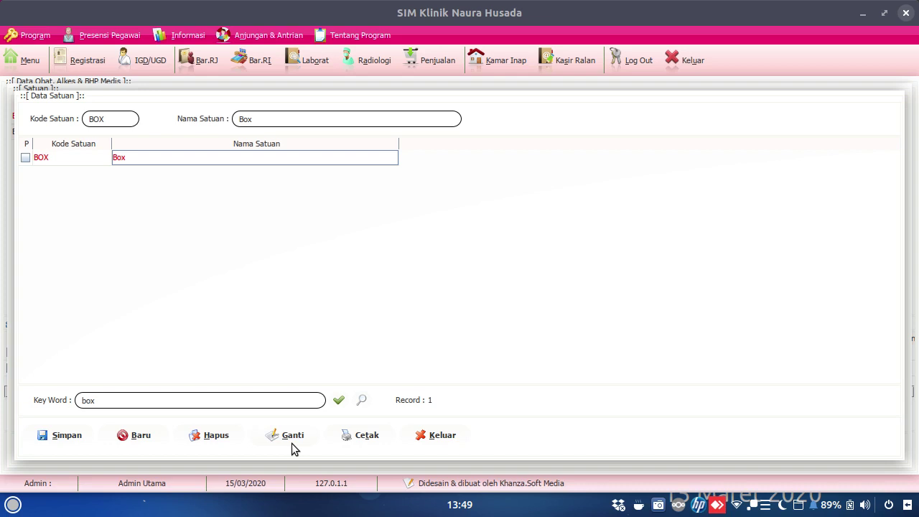
left_click(106, 157)
left_click(446, 440)
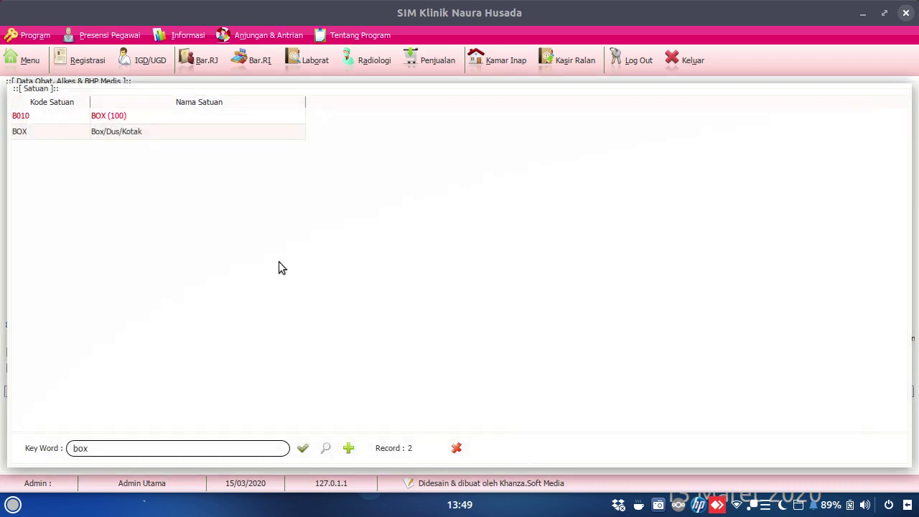
Set Dapyrin tab's large unit (Satuan Besar) to Box and its small unit (Satuan Kecil) to Tab
left_click(304, 450)
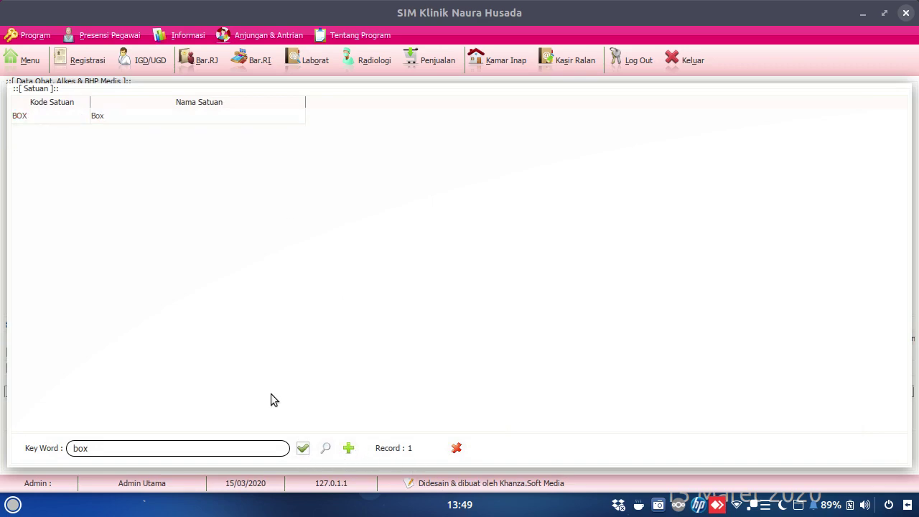
left_click(190, 128)
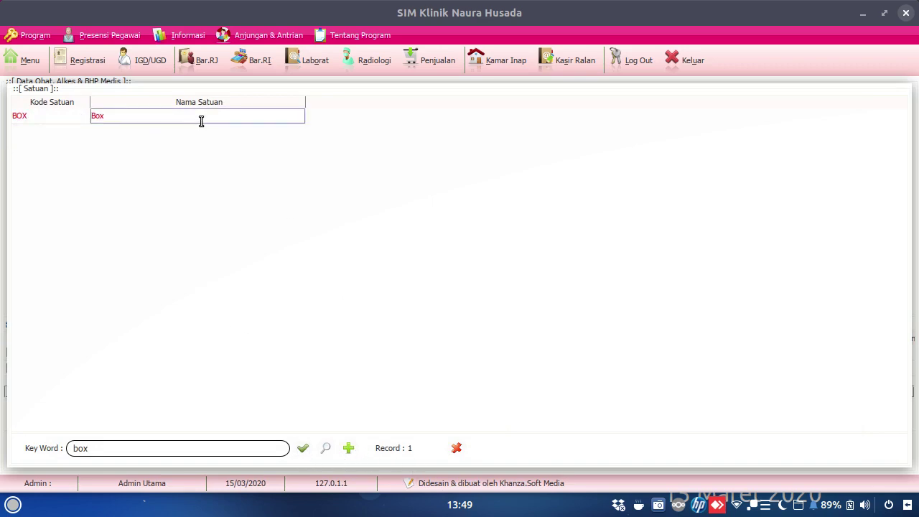
double_click(200, 120)
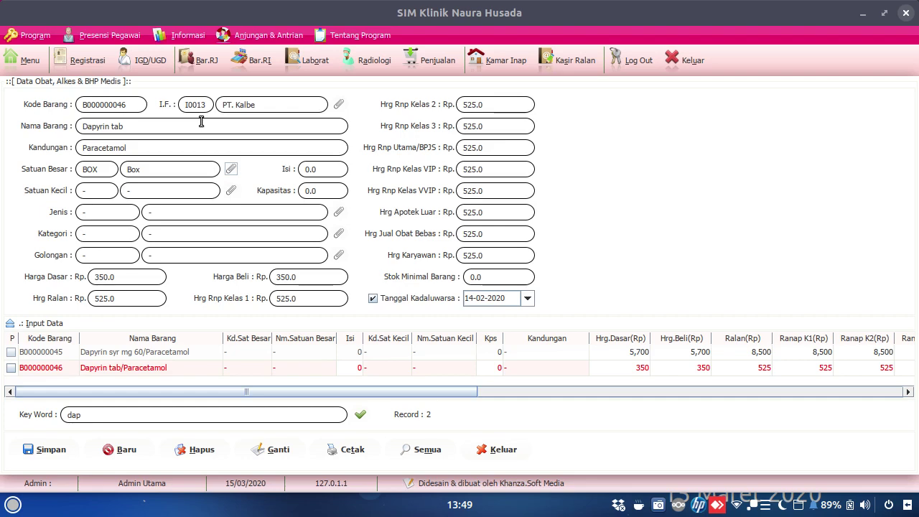
left_click(231, 190)
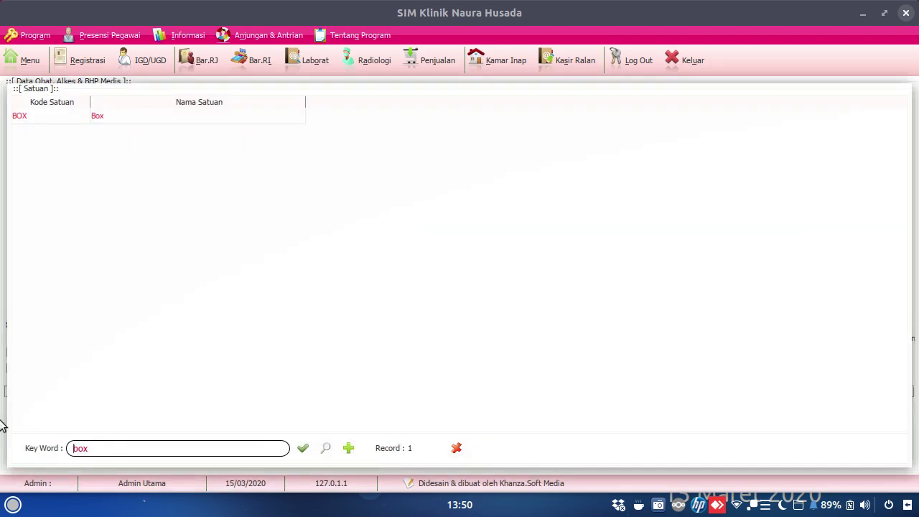
type("tab")
left_click(208, 117)
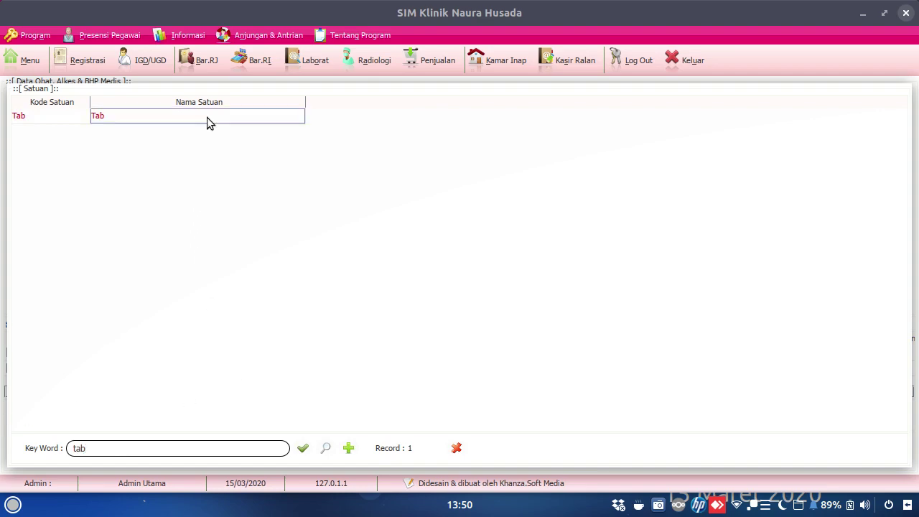
double_click(212, 116)
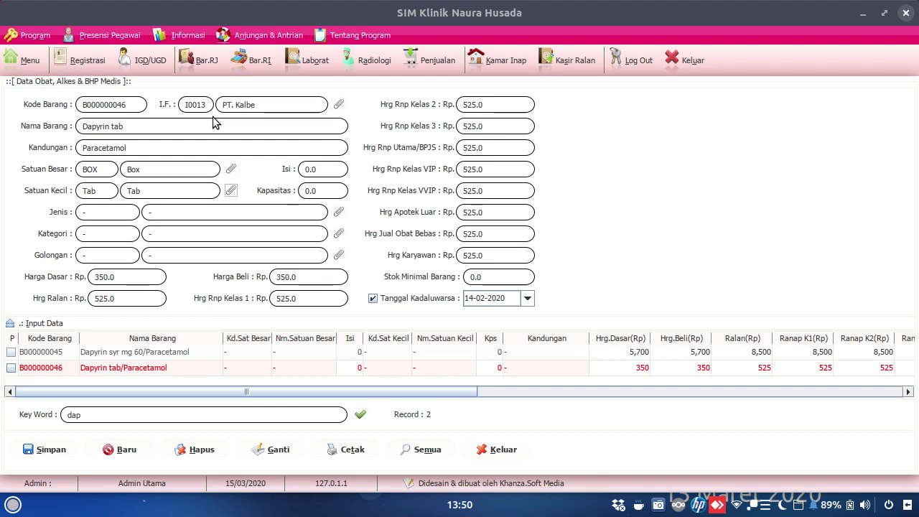
Classify Dapyrin tab as Jenis OBAT ORAL, Kategori NON GENERIK and Golongan OBAT BEBAS, and save the updated record
left_click(342, 212)
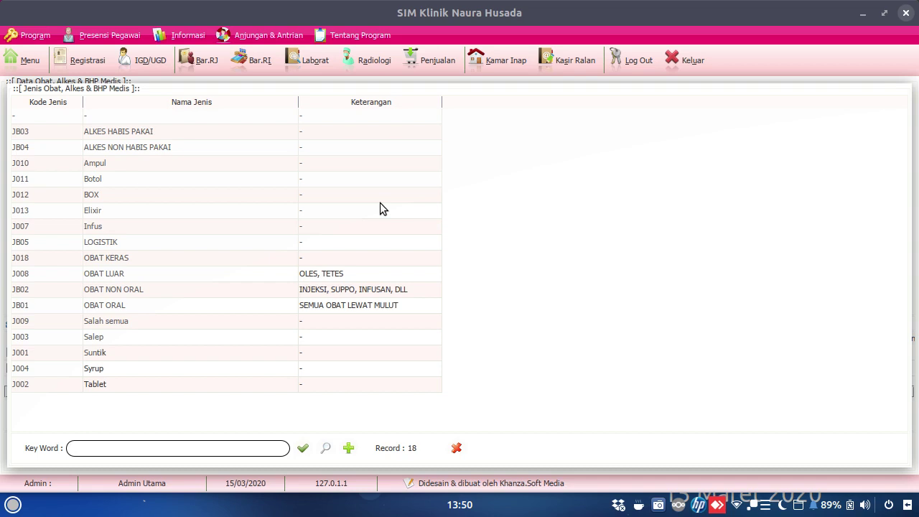
double_click(115, 308)
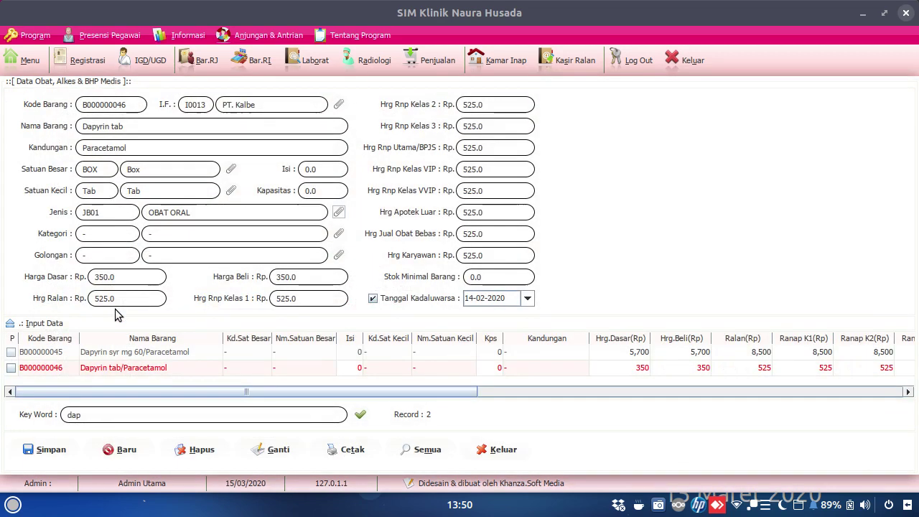
left_click(338, 233)
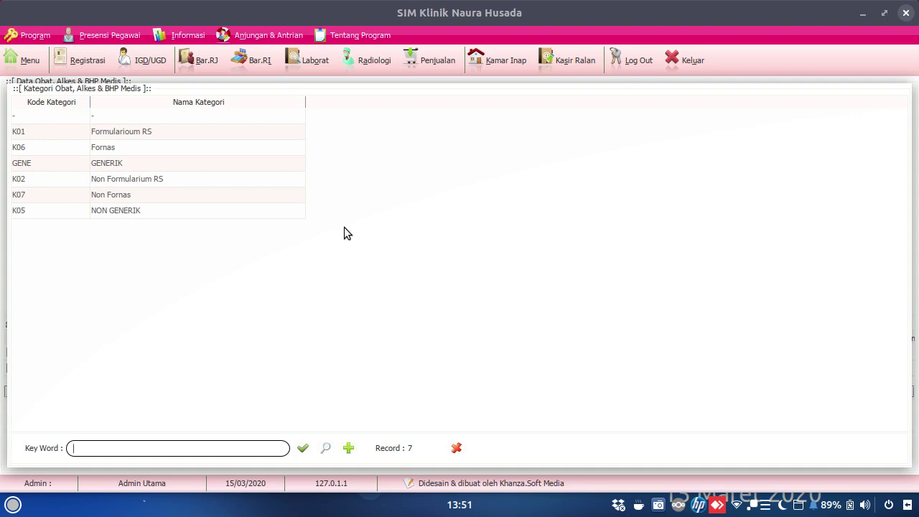
double_click(149, 211)
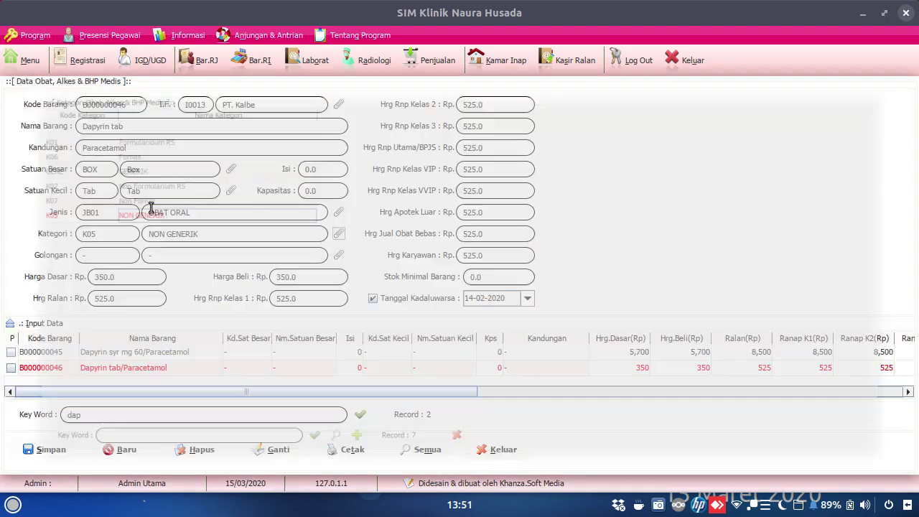
left_click(339, 255)
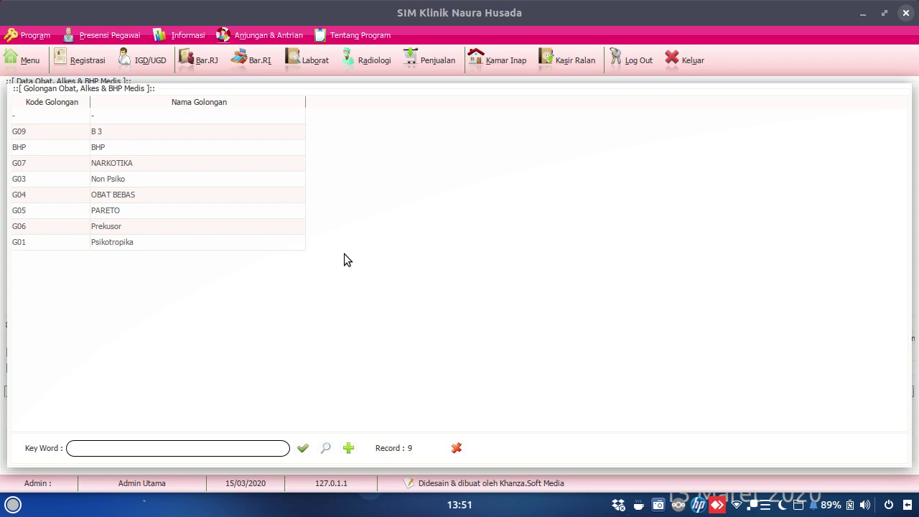
left_click(138, 198)
double_click(138, 198)
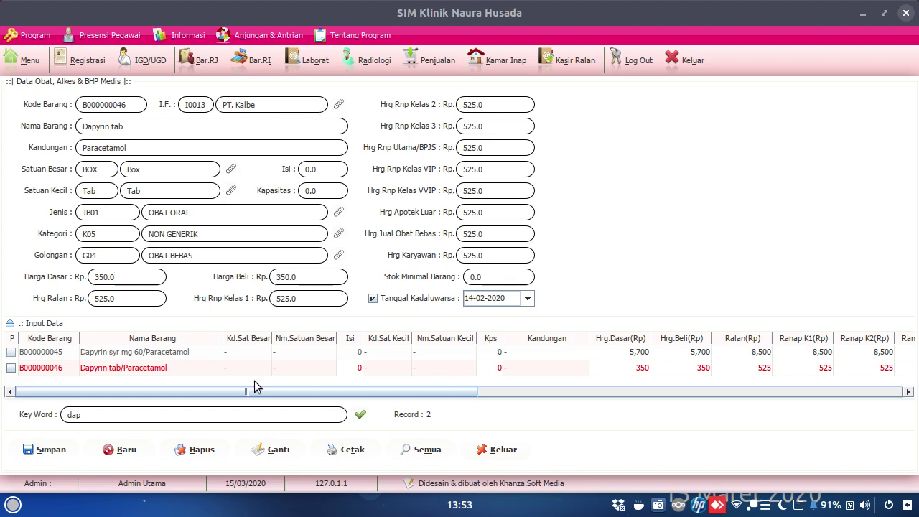
left_click(273, 451)
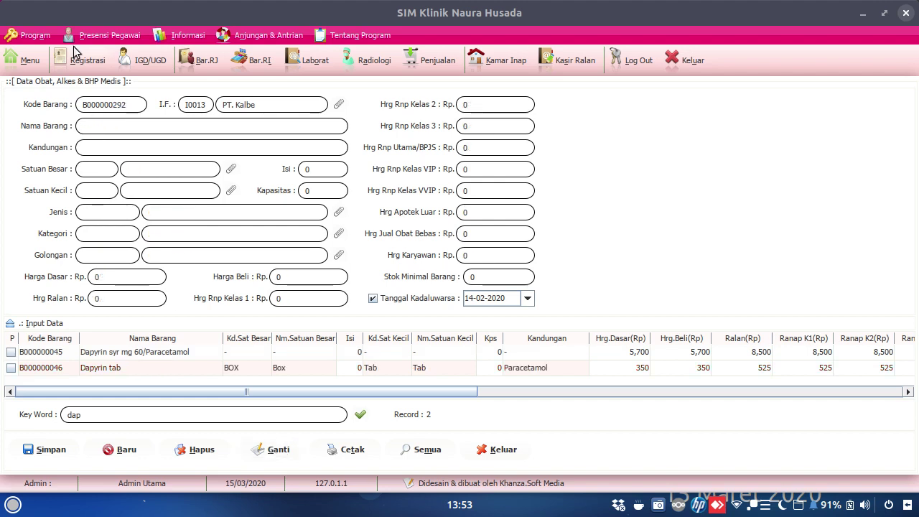
Clear the "dap" filter to list all medicines, view the Abhocat 18 record and close the medicine data
left_click(13, 323)
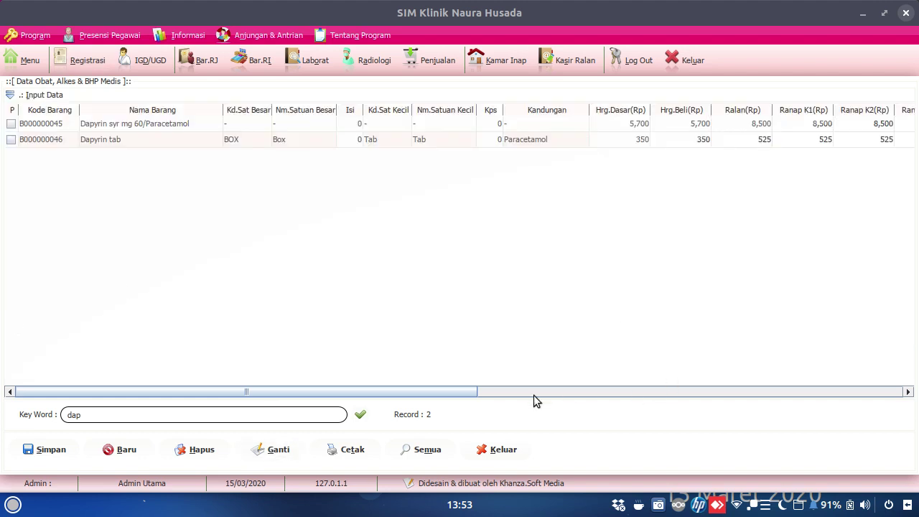
left_click_drag(214, 415, 2, 411)
key("BackSpace")
left_click(360, 414)
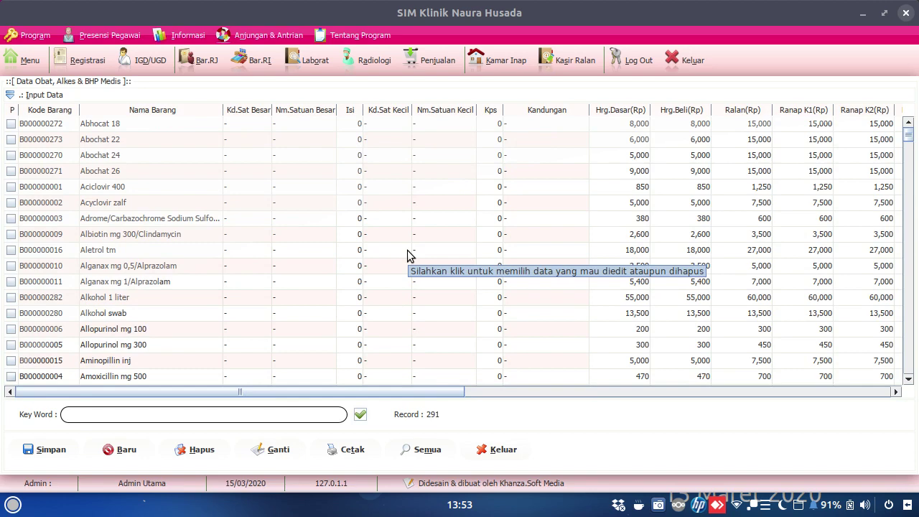
left_click(10, 95)
left_click(132, 353)
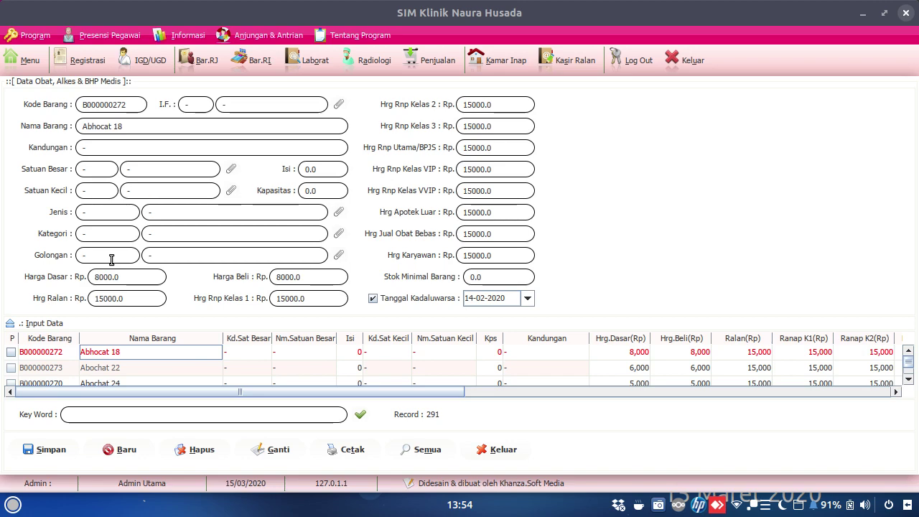
left_click(486, 448)
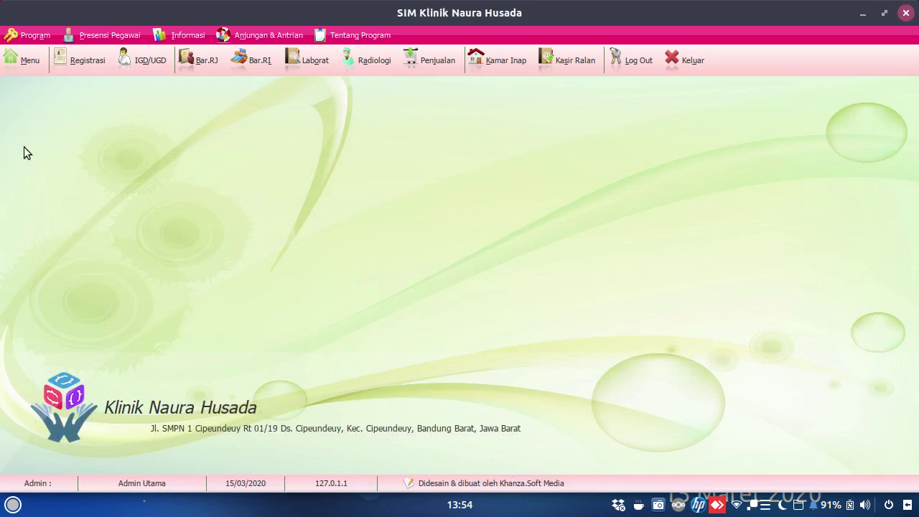
Open the Set Harga Obat price setup from the [Q] Pengaturan Program Aplikasi HMS module group
left_click(30, 65)
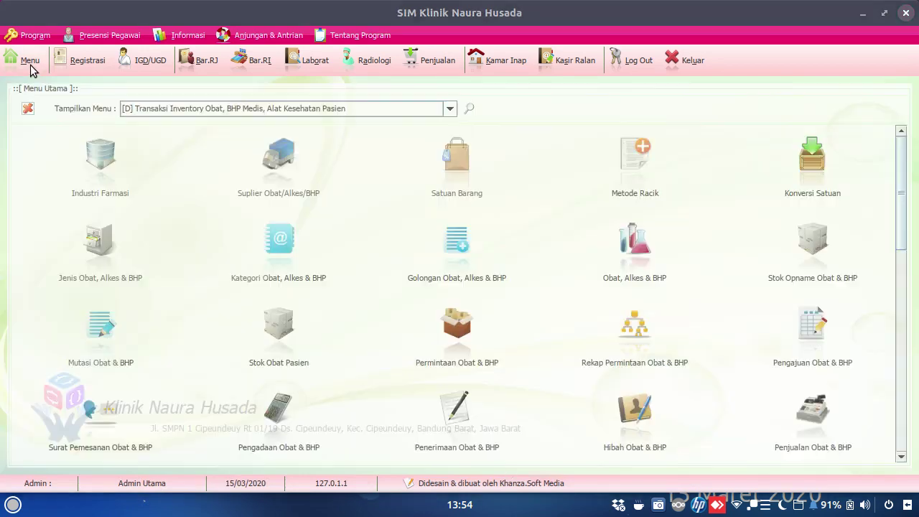
left_click(448, 109)
left_click_drag(450, 151, 453, 204)
left_click(371, 207)
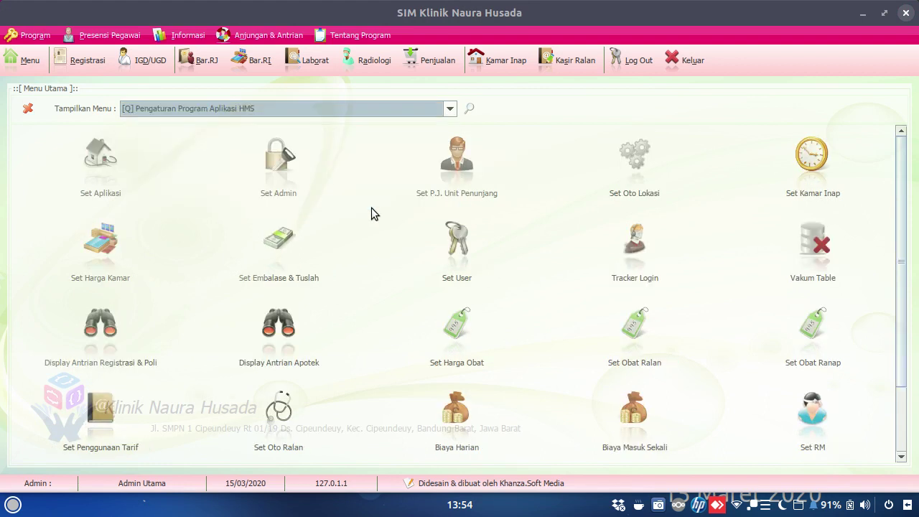
left_click_drag(903, 244, 913, 311)
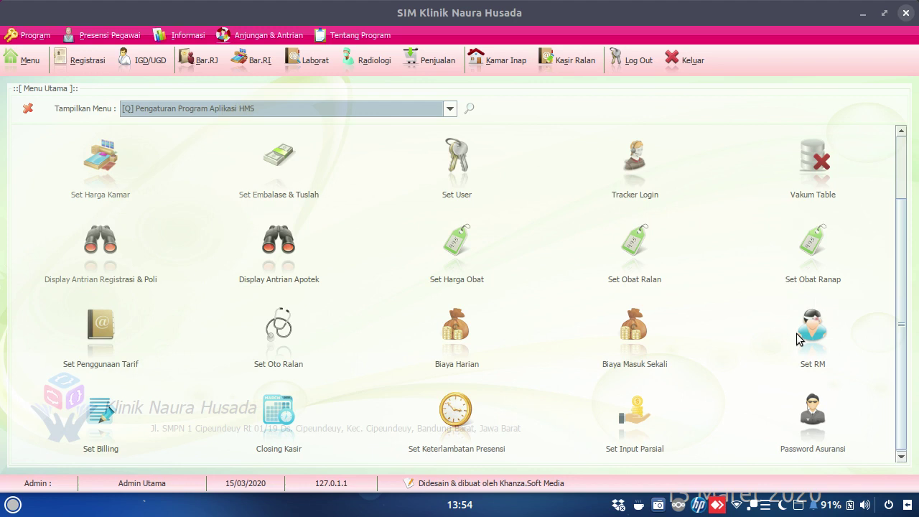
left_click(463, 248)
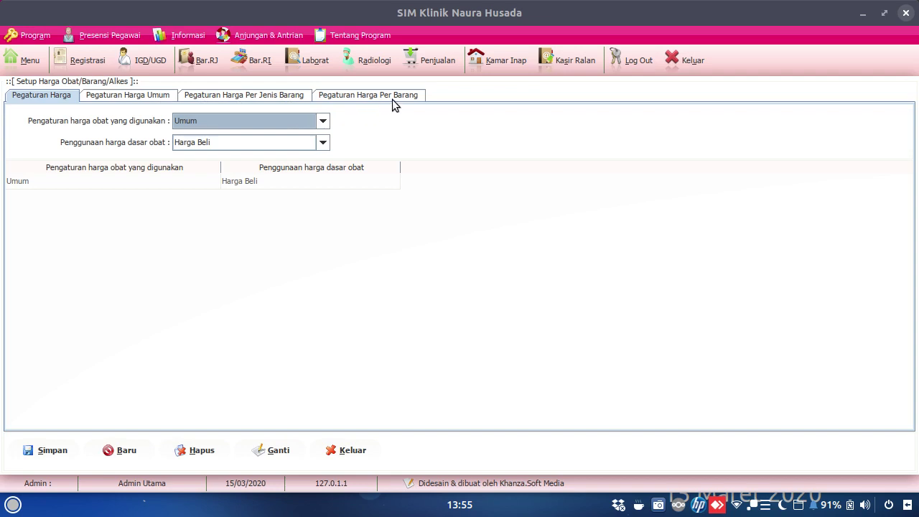
Set the drug pricing method to Per Barang with Harga Beli as the base price, save the change and close the setup
left_click(297, 118)
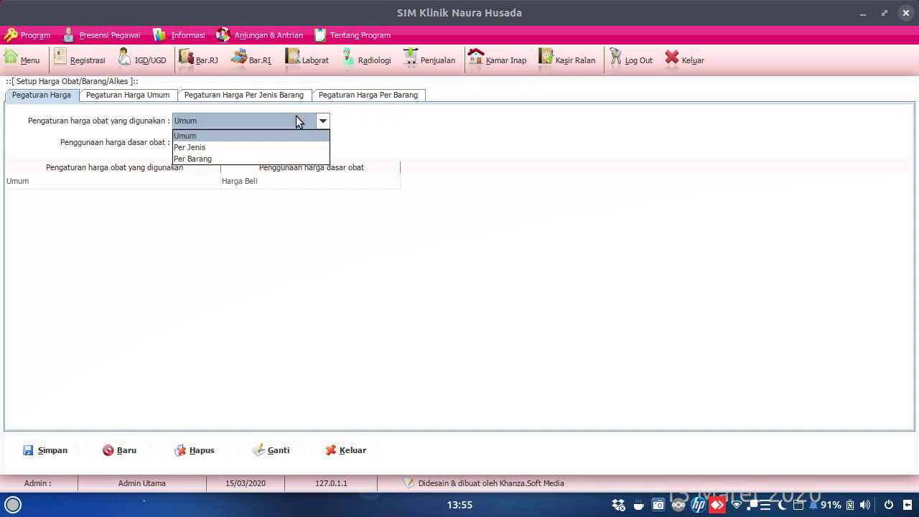
left_click(278, 159)
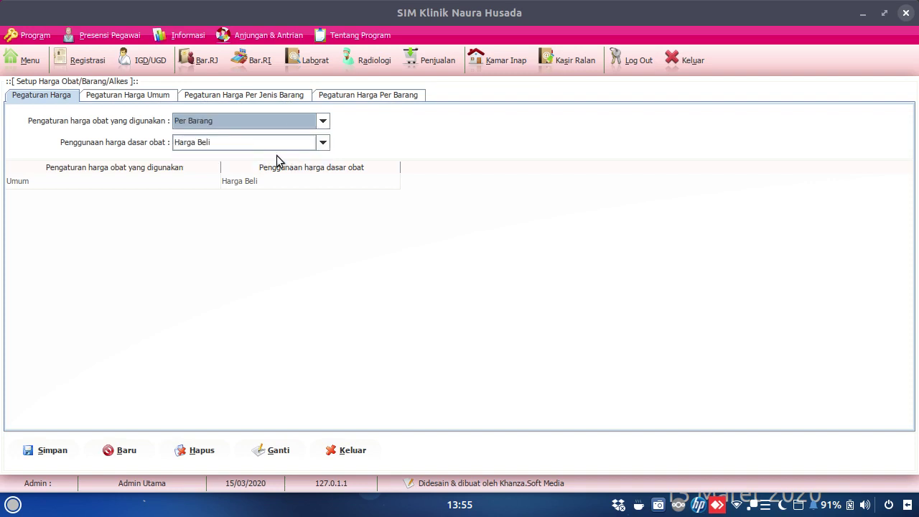
left_click(281, 143)
left_click(281, 144)
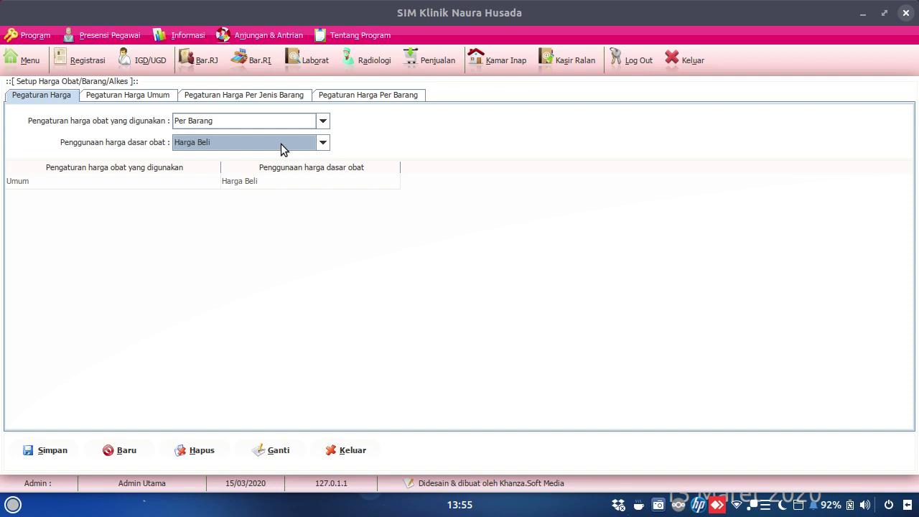
left_click(280, 143)
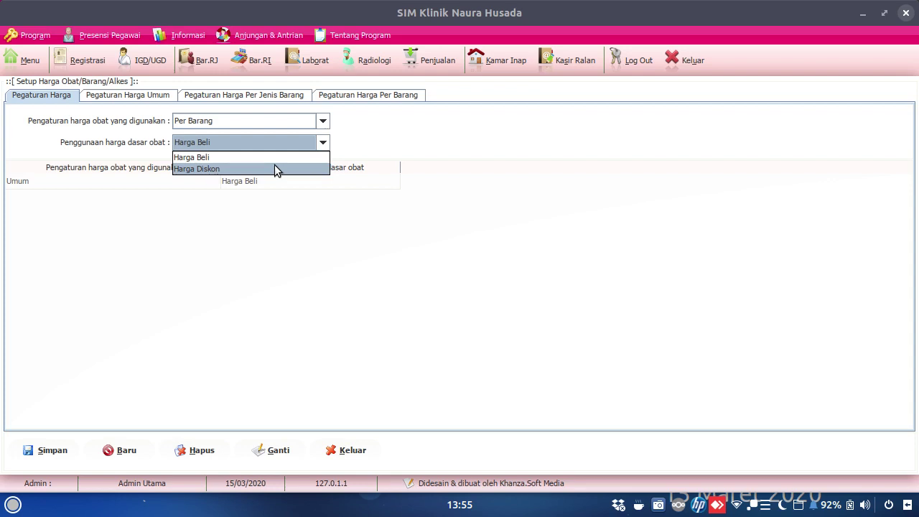
left_click(273, 155)
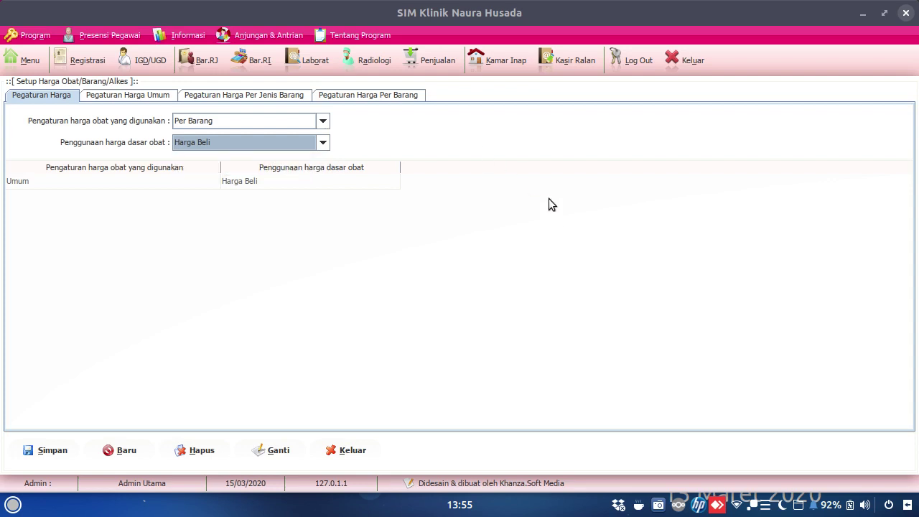
left_click(273, 454)
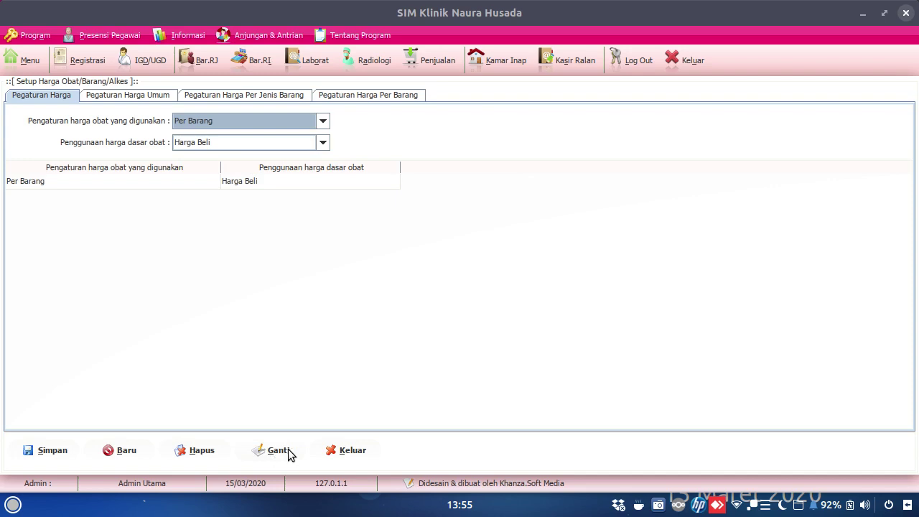
left_click(334, 450)
left_click(18, 62)
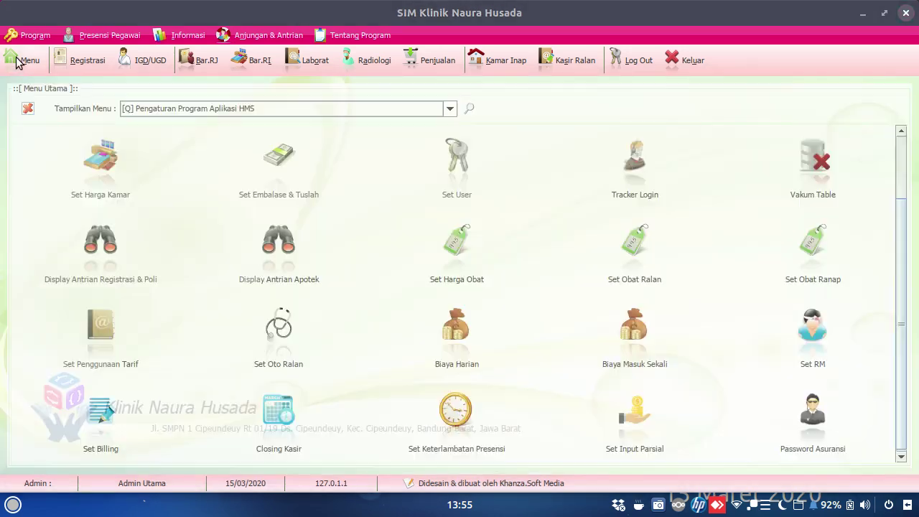
left_click(156, 108)
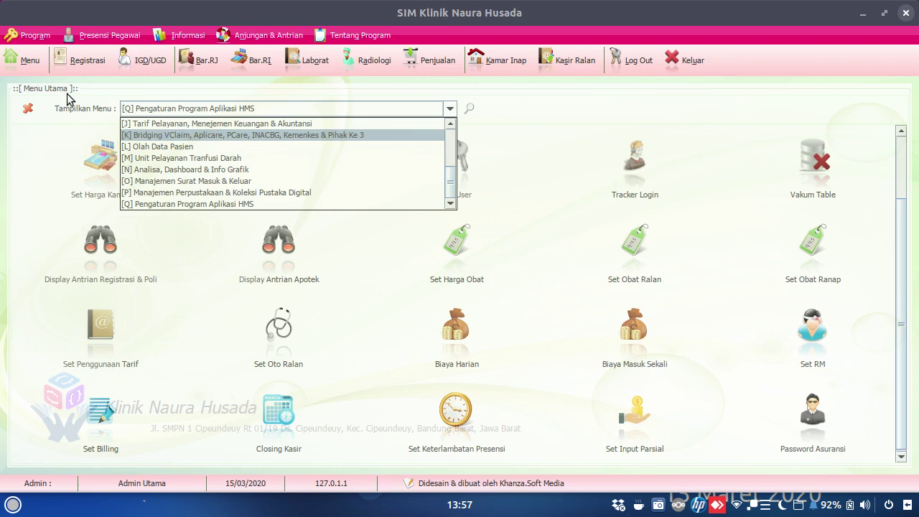
left_click(583, 205)
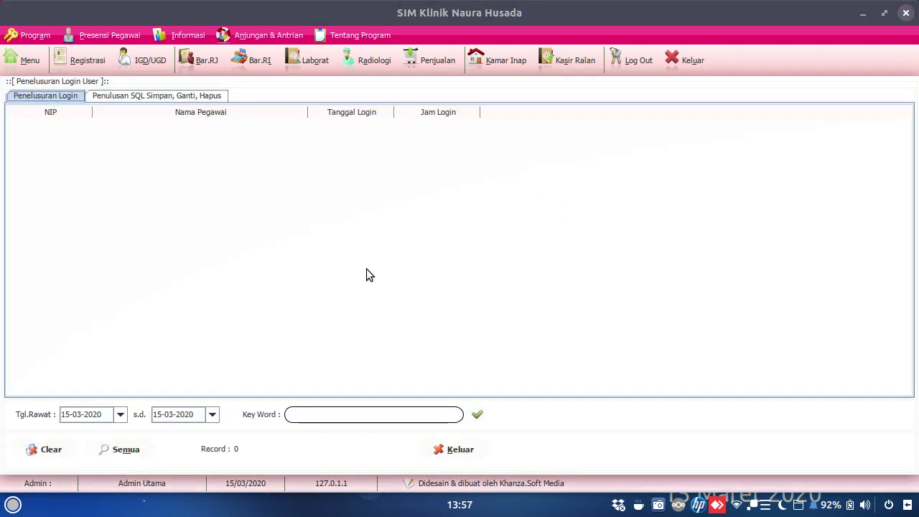
left_click(451, 452)
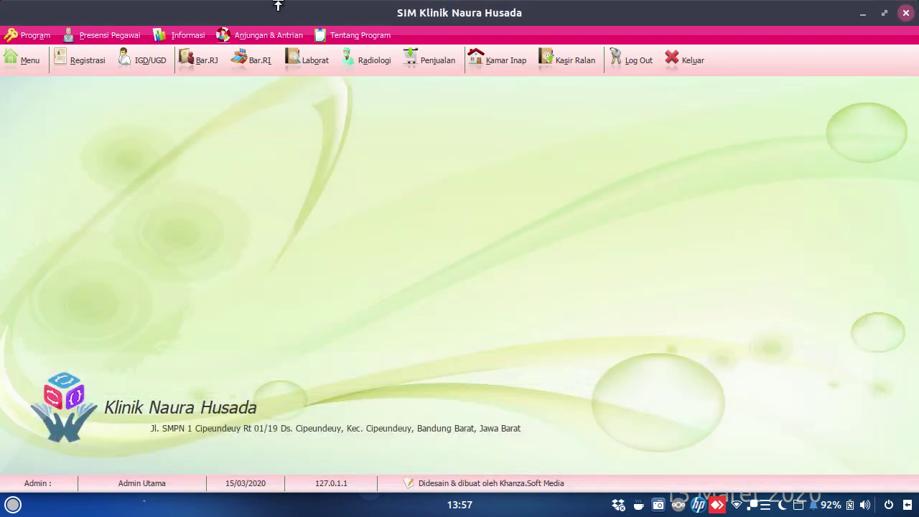
Open the Mutasi Obat & BHP stock transfer form from the [D] Transaksi Inventory Obat, BHP Medis, Alat Kesehatan Pasien module group
left_click(27, 65)
left_click(194, 109)
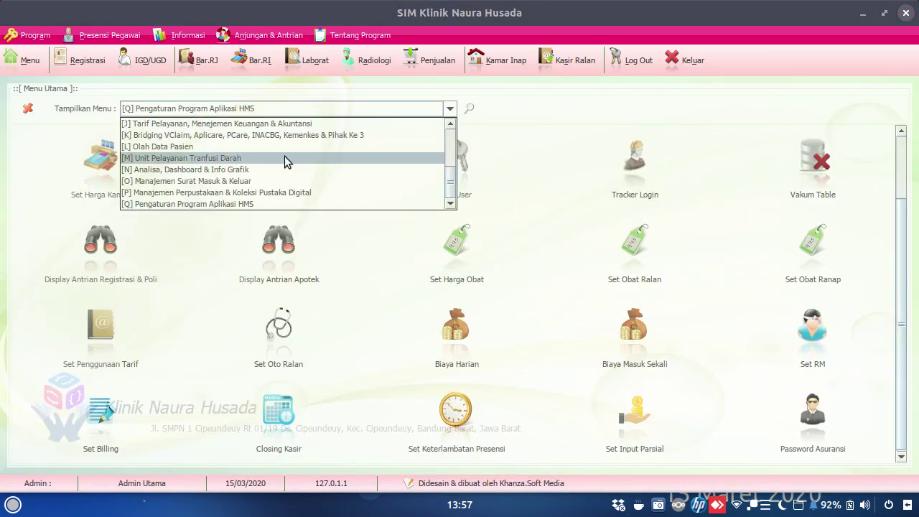
scroll(288, 162, "up", 3)
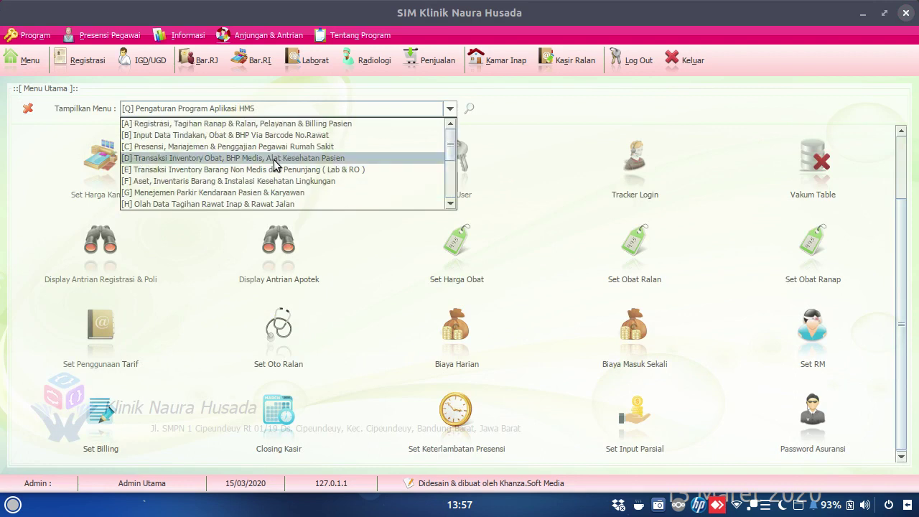
left_click(275, 158)
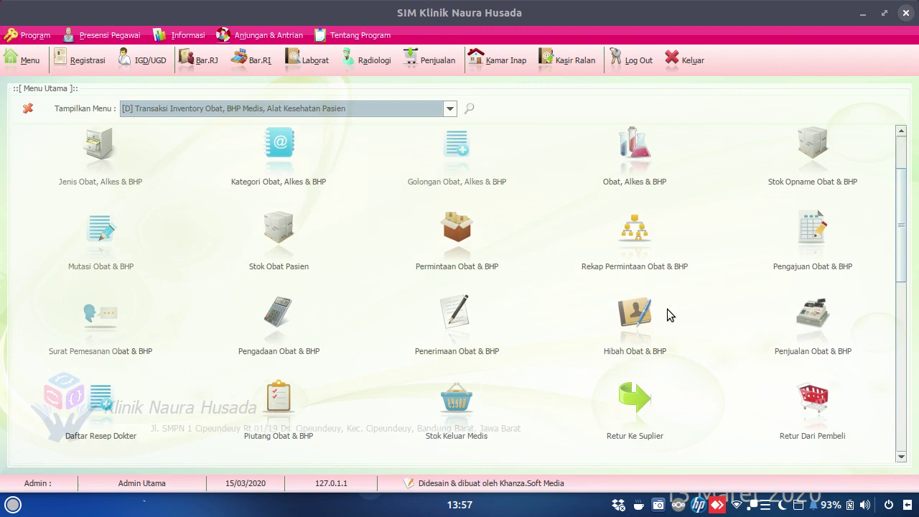
scroll(670, 309, "up", 3)
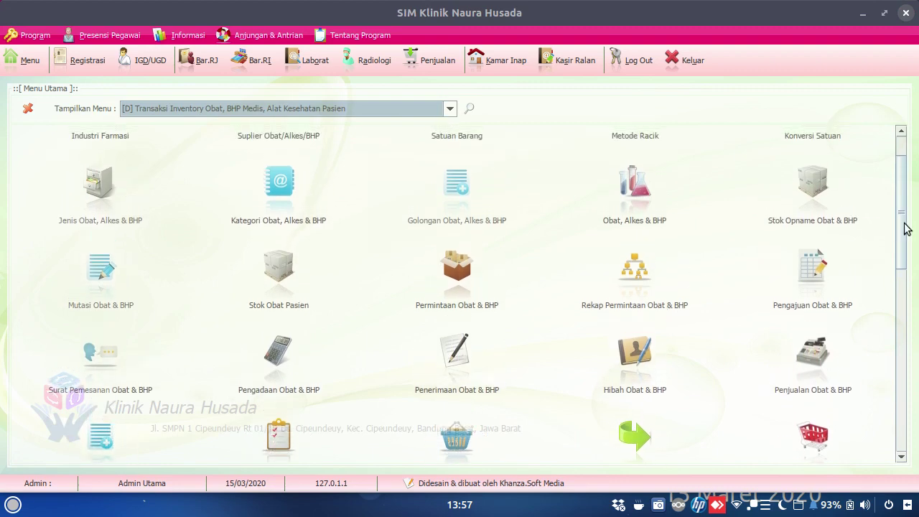
left_click_drag(904, 221, 908, 148)
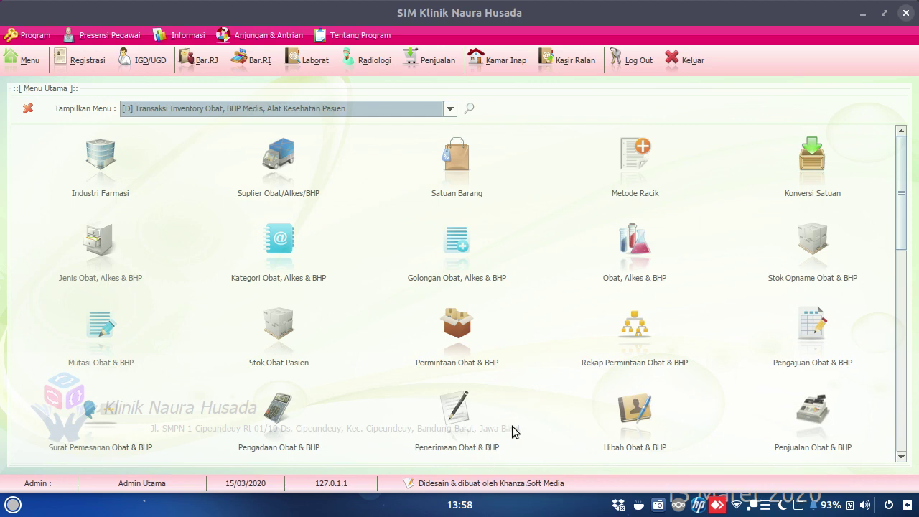
left_click(91, 342)
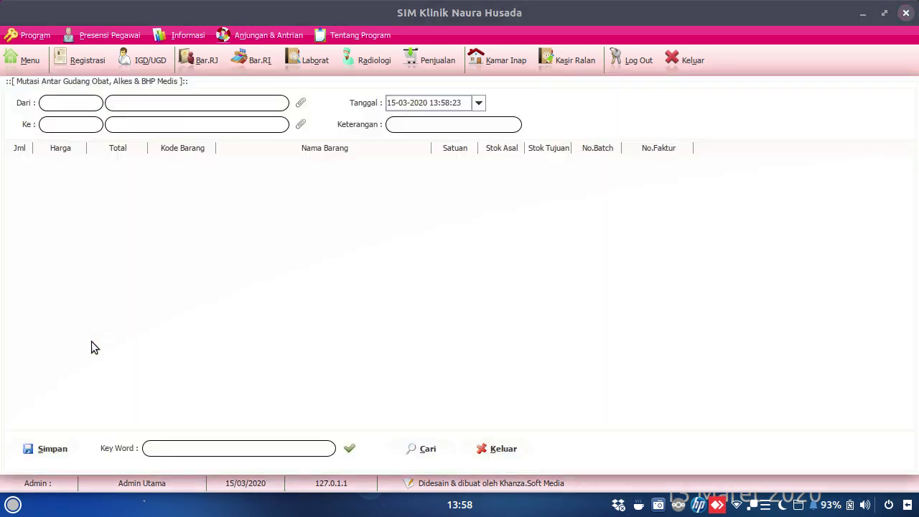
Choose GUDANG as the source and Apotek as the destination of the stock transfer, and close the form without saving
left_click(300, 103)
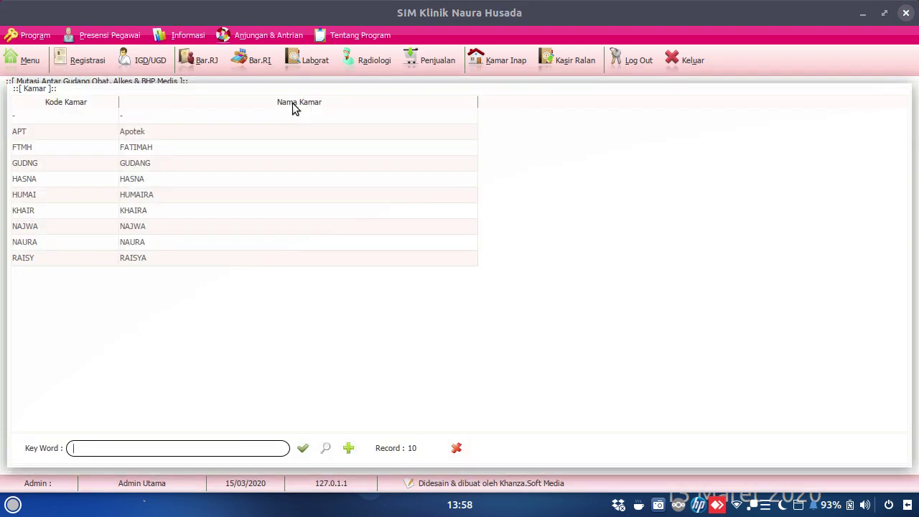
left_click(160, 164)
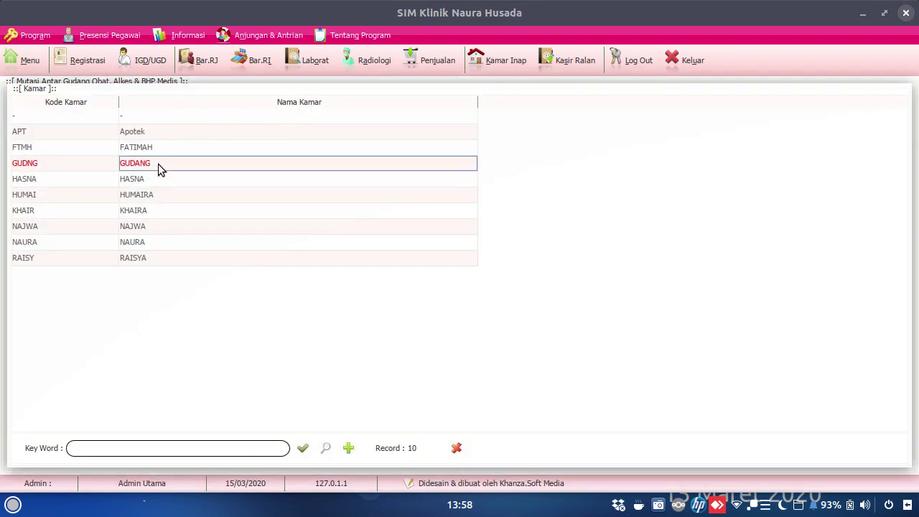
double_click(160, 164)
left_click(296, 127)
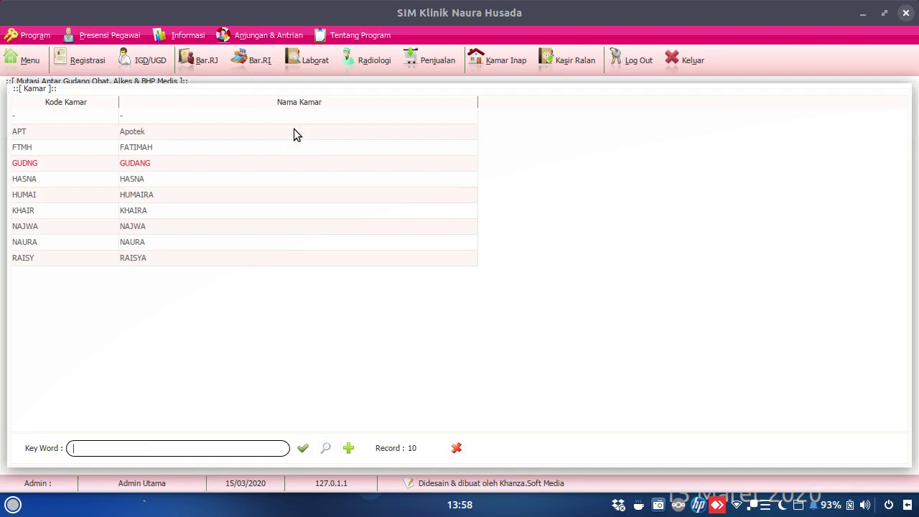
double_click(188, 132)
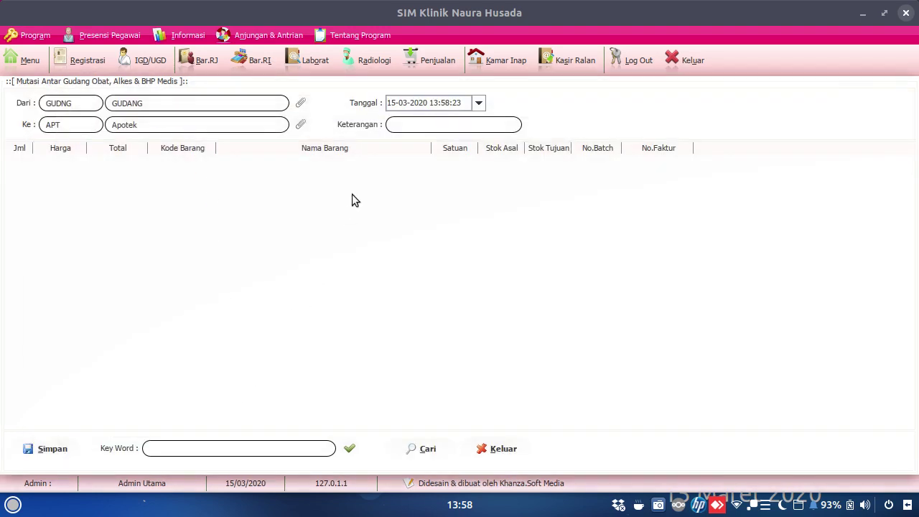
left_click(412, 129)
left_click(511, 453)
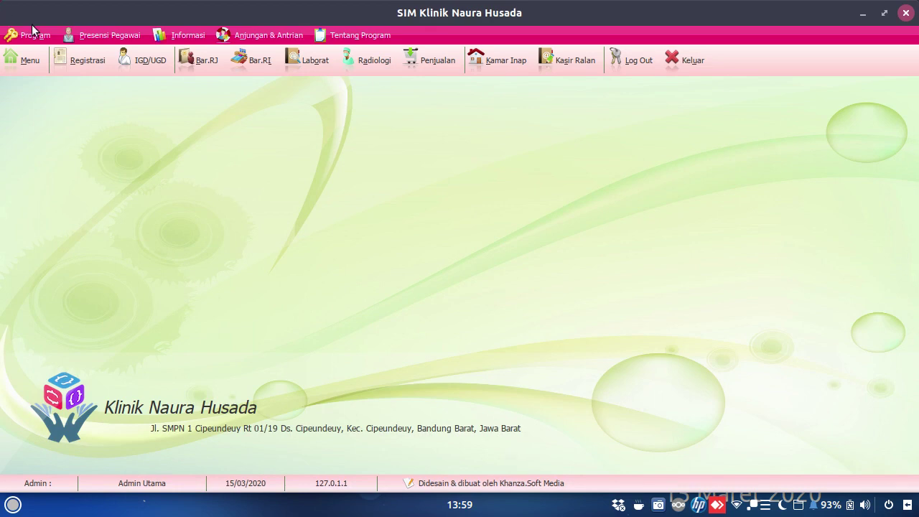
Reopen the main menu and search its modules by the keyword "opname"
left_click(29, 60)
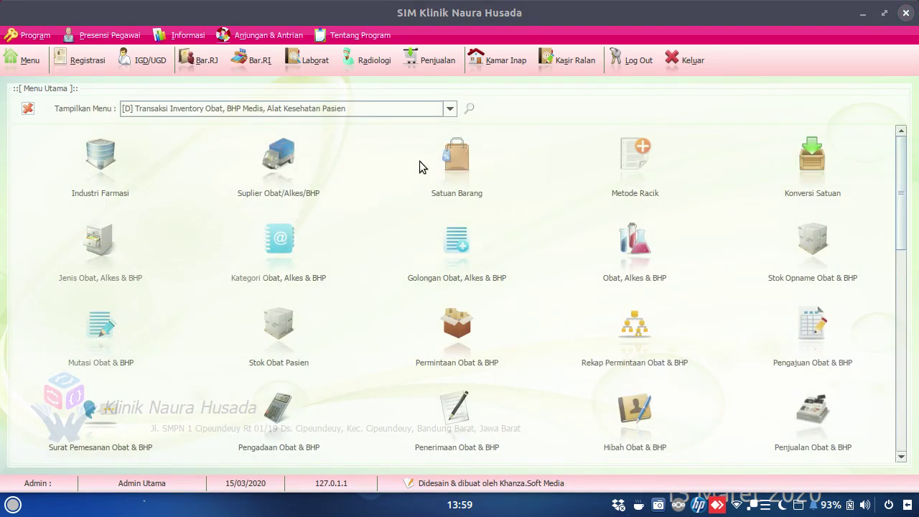
left_click(425, 111)
left_click(426, 117)
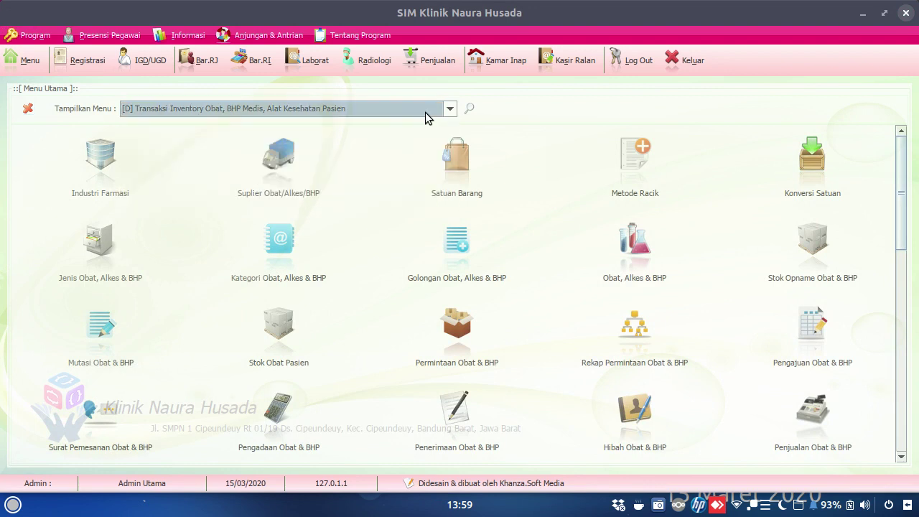
left_click(468, 110)
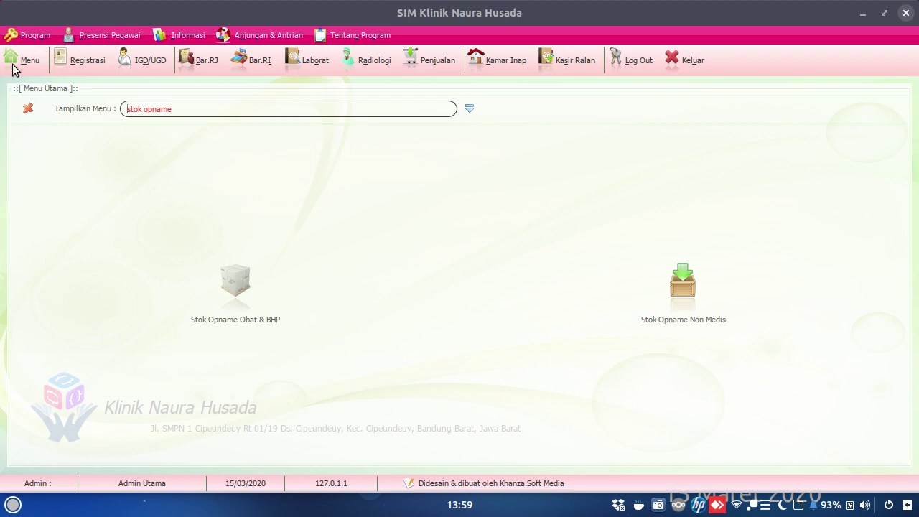
type("opname")
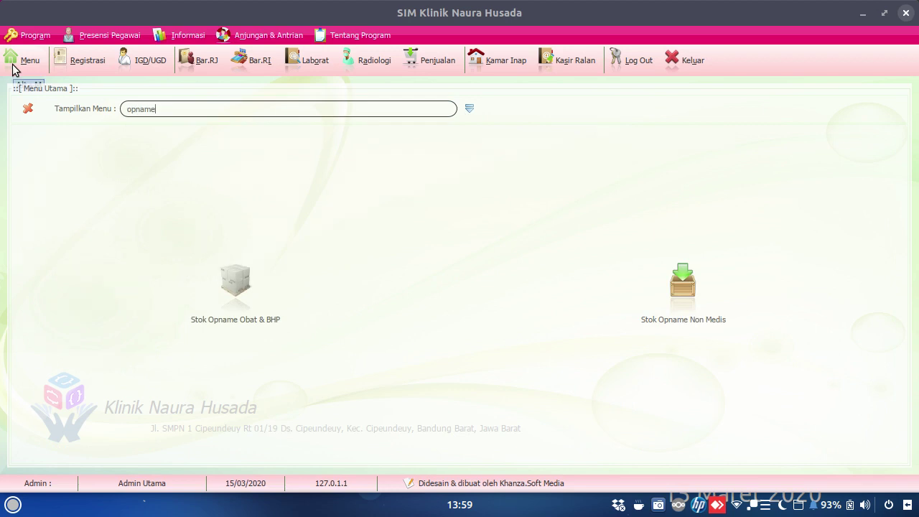
Replace the module search keyword with "mutasi" and close the main menu
key("BackSpace")
key("BackSpace")
key("BackSpace")
key("BackSpace")
key("BackSpace")
key("BackSpace")
type("mutasi")
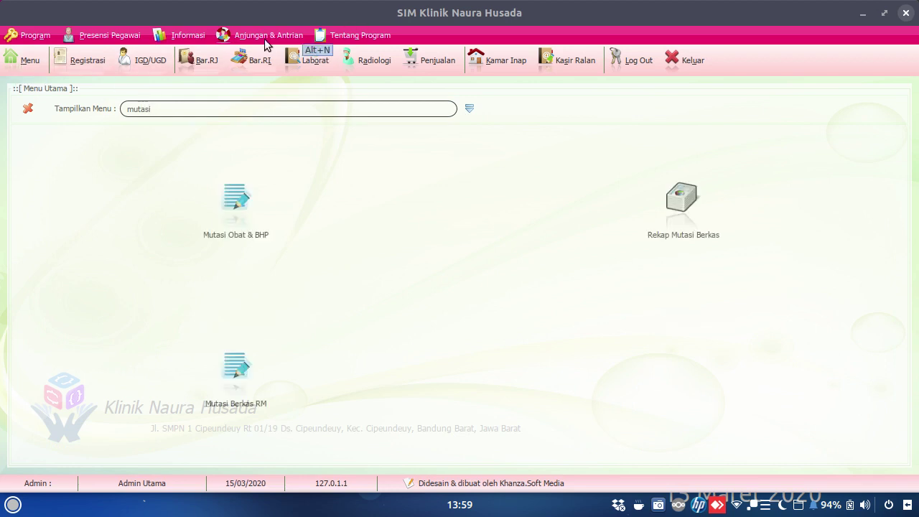
left_click(30, 109)
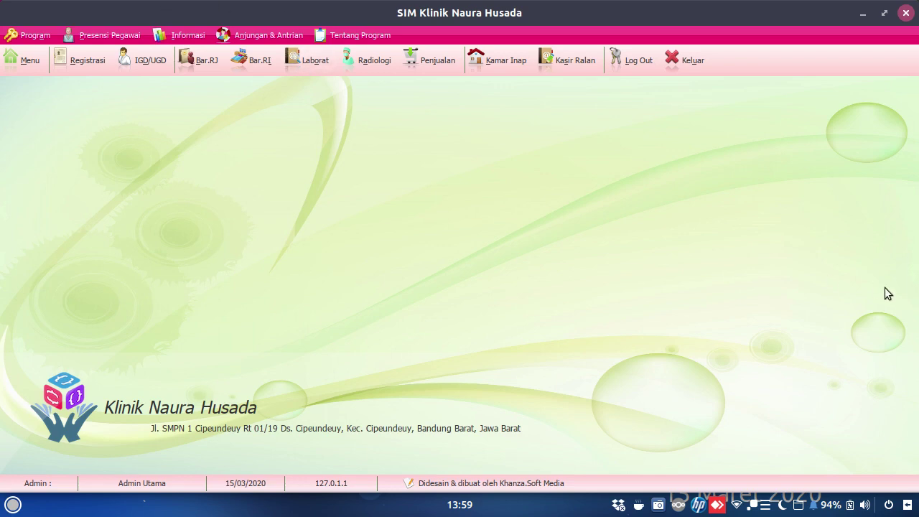
Minimize the clinic application to reach the desktop
mouse_move(914, 280)
left_click(914, 343)
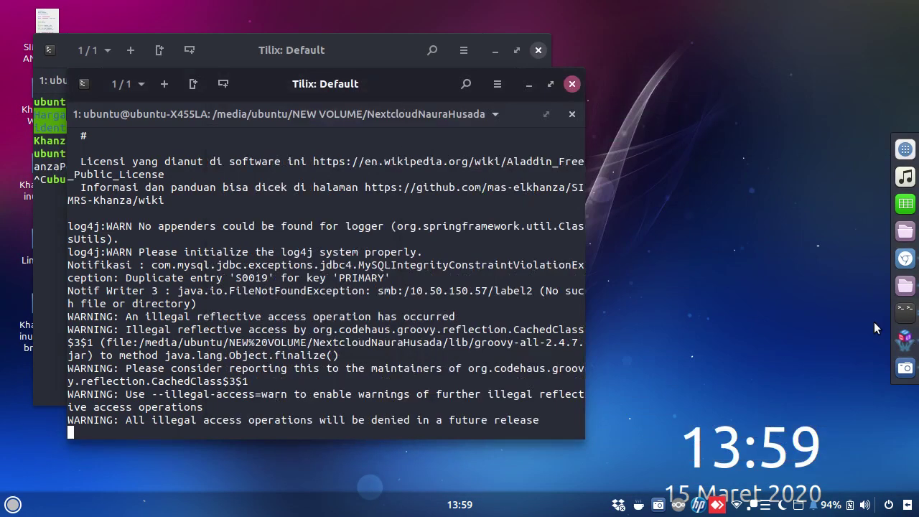